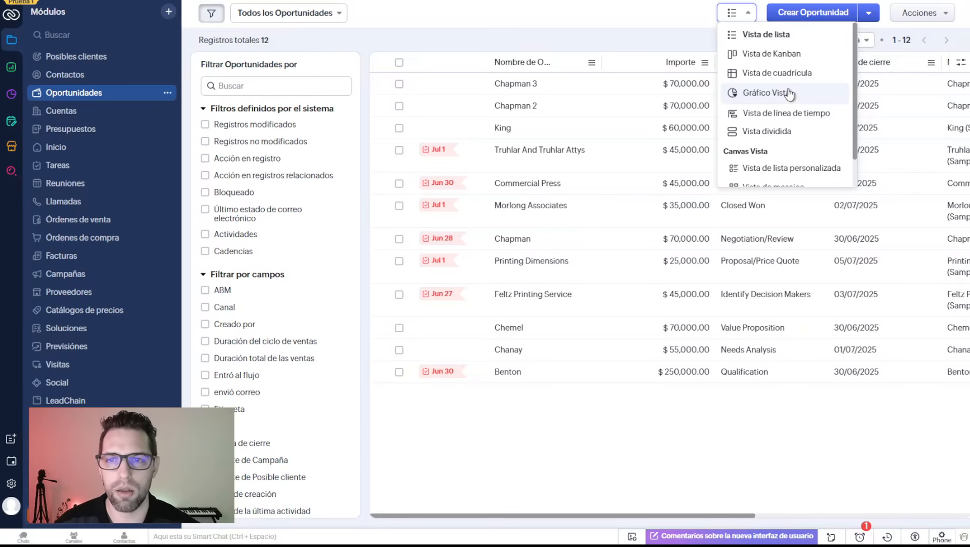
Step: Switch the opportunities list to the chart view (Gráfico Vista) and inspect the bars grouped by Fase
click(788, 93)
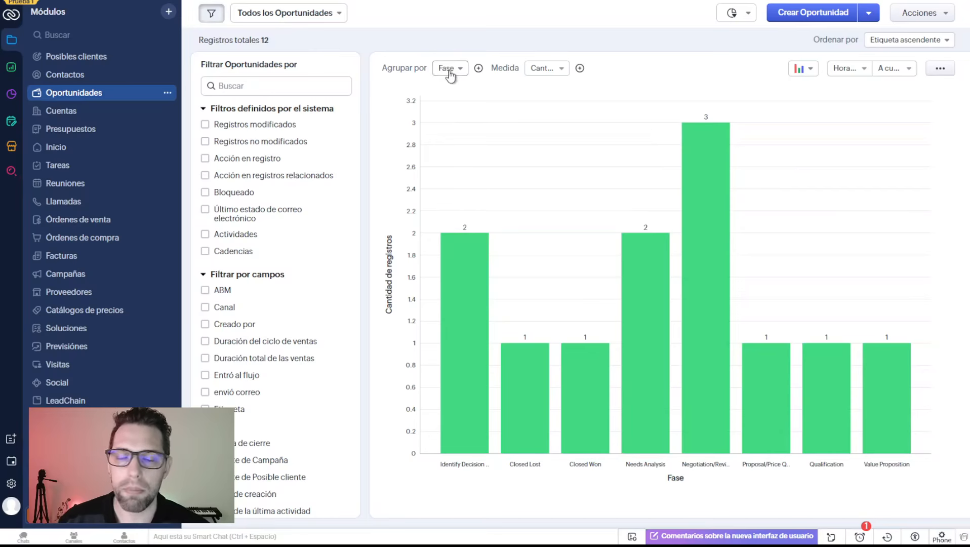
drag(386, 68, 459, 73)
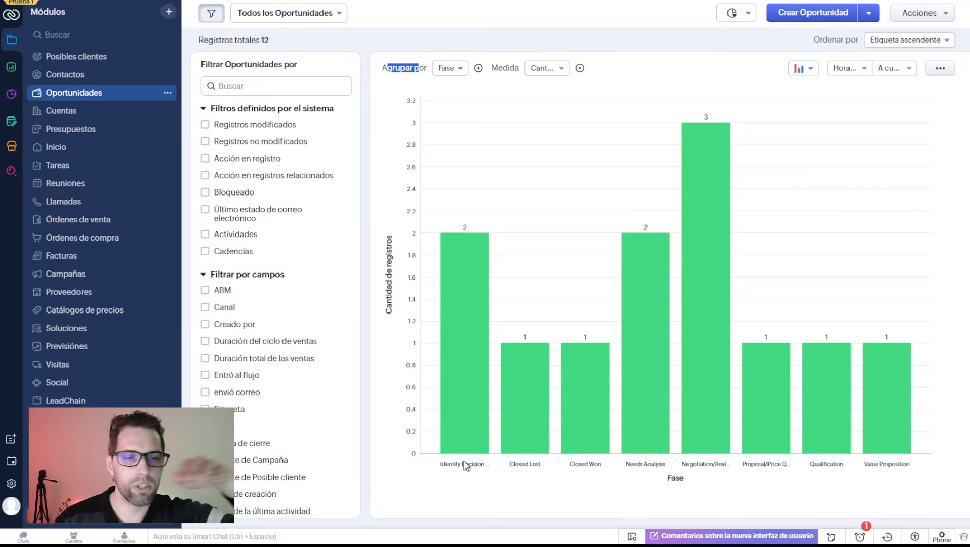
click(678, 479)
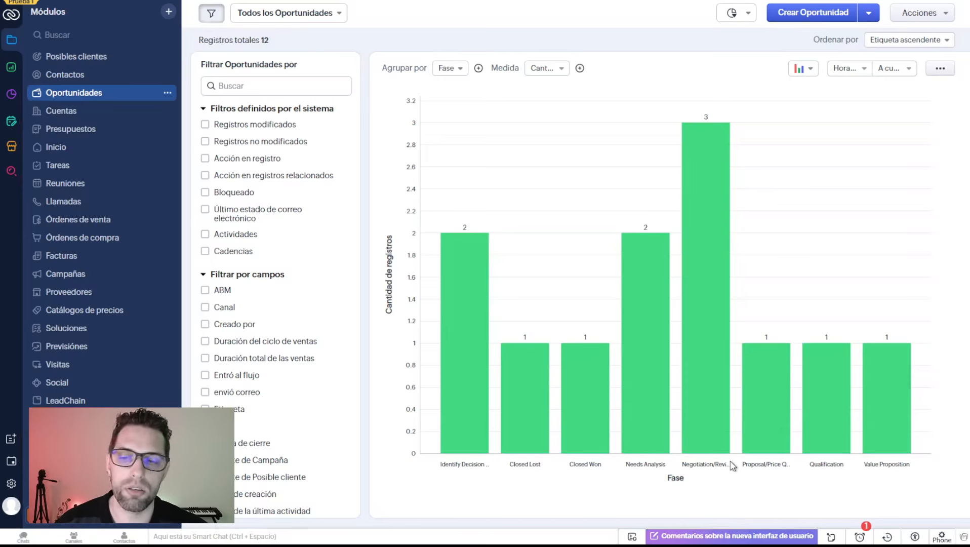
mouse_move(697, 299)
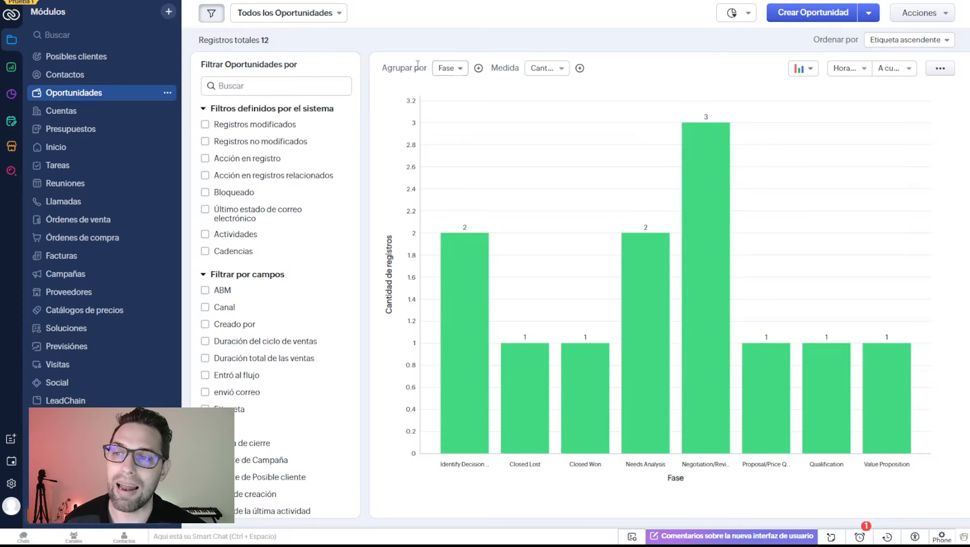
Step: Review the chart's grouping and measure settings, including the list of available measures, without choosing another one
drag(400, 68, 420, 68)
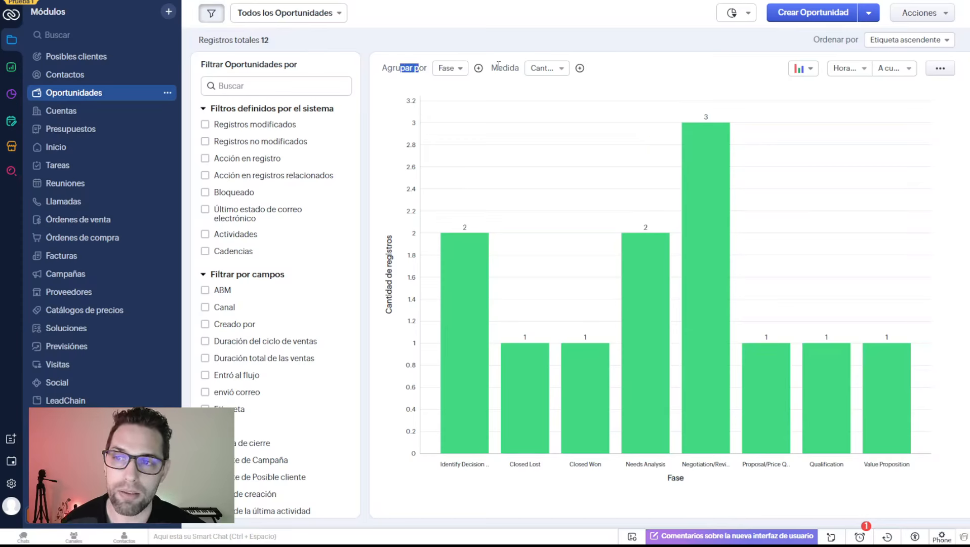
drag(491, 68, 515, 69)
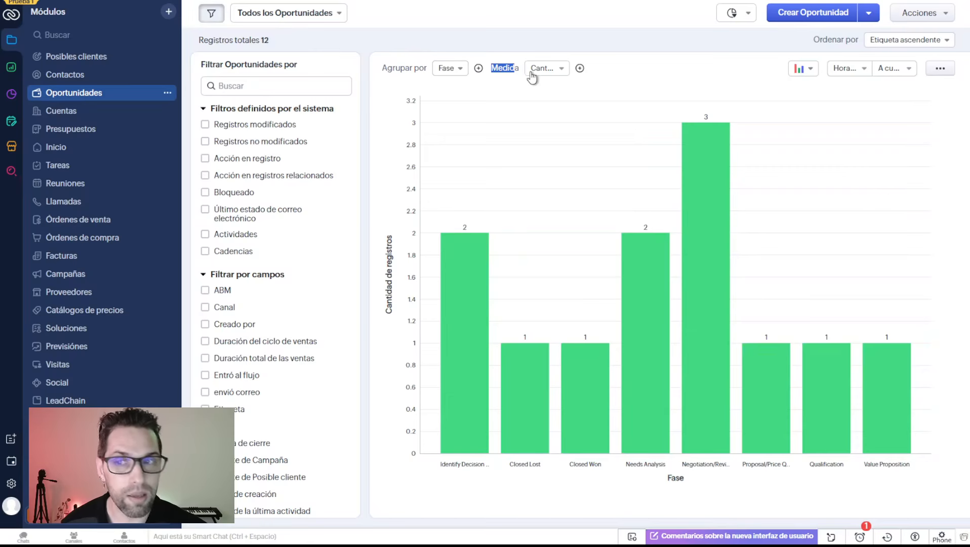
click(556, 70)
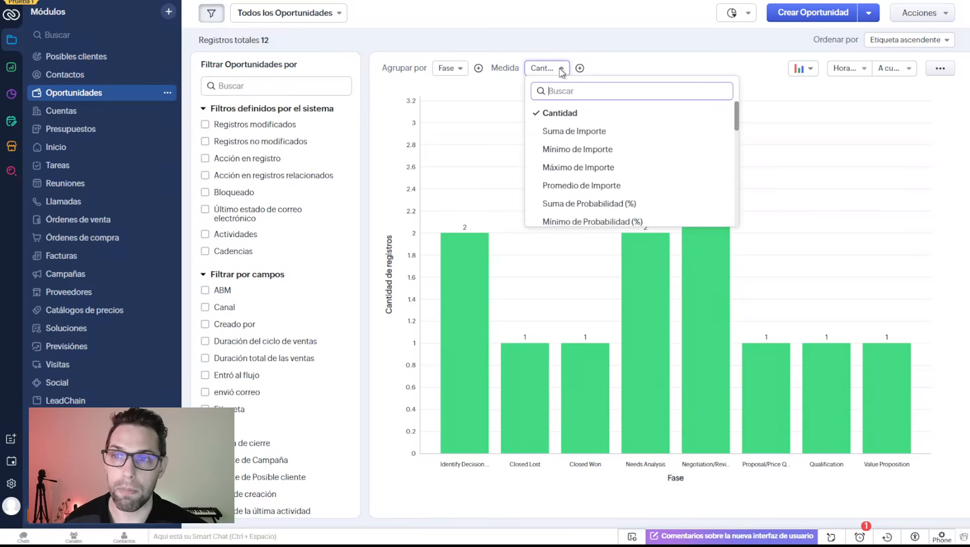
scroll(589, 139, down, 3)
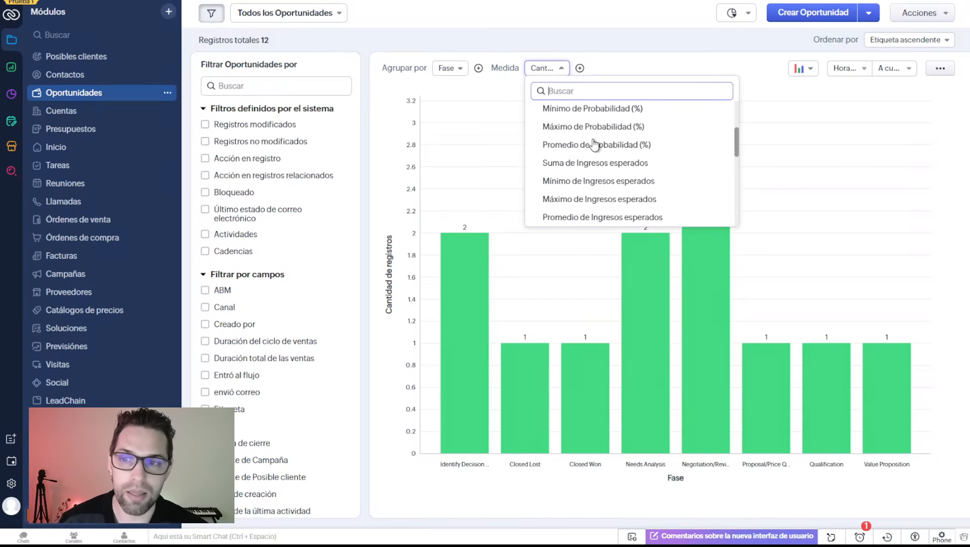
scroll(592, 142, up, 3)
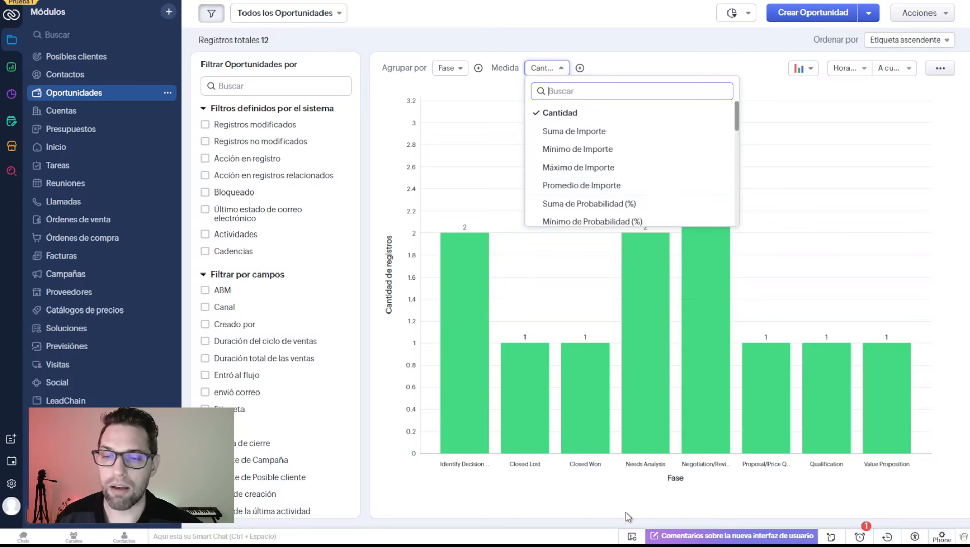
click(701, 451)
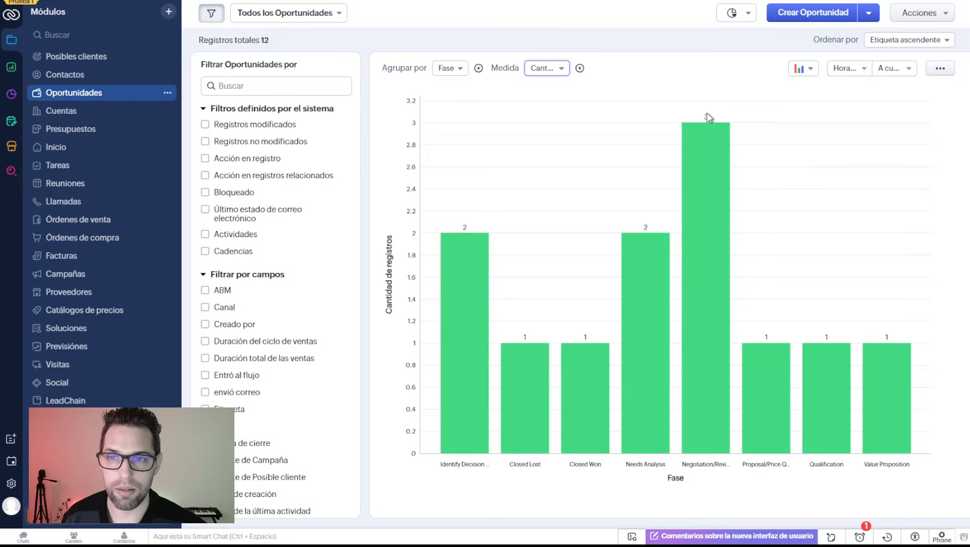
Step: Set the chart's measure to Promedio de Importe
click(537, 71)
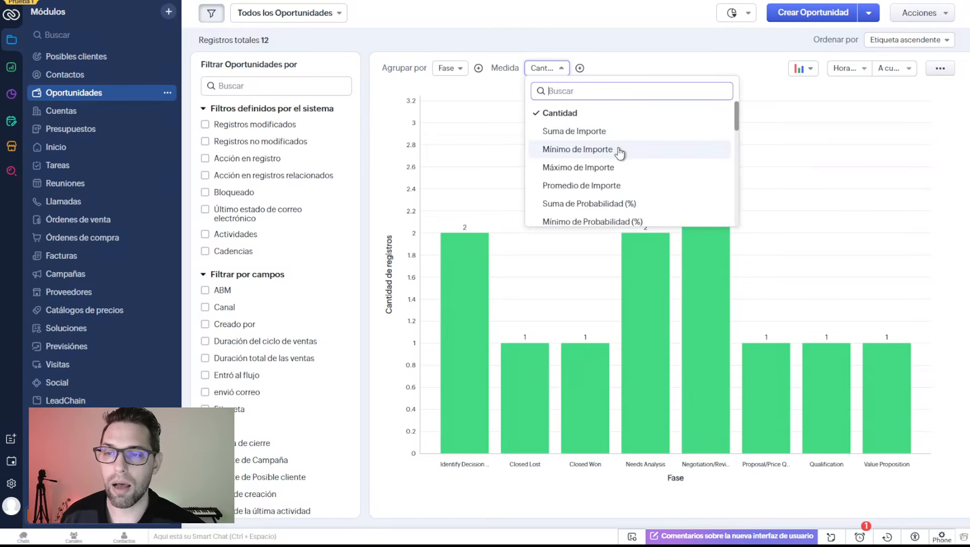
click(591, 186)
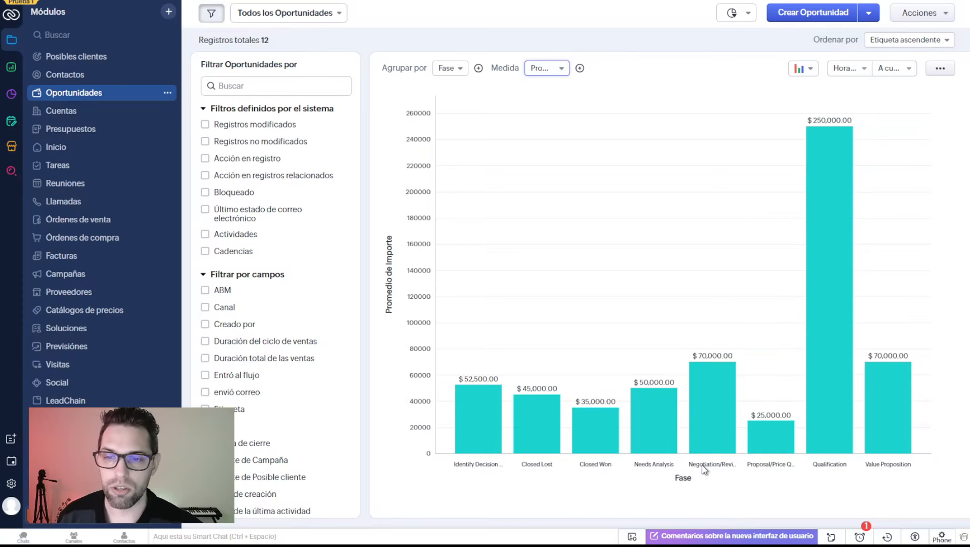
mouse_move(732, 382)
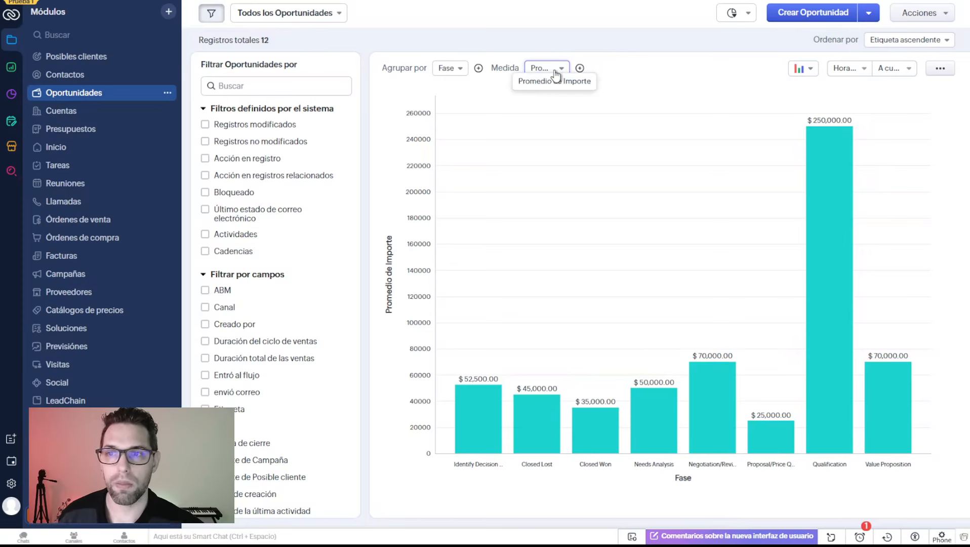
Step: Group the opportunities chart by Fecha de cierre, per day (Por día)
click(458, 75)
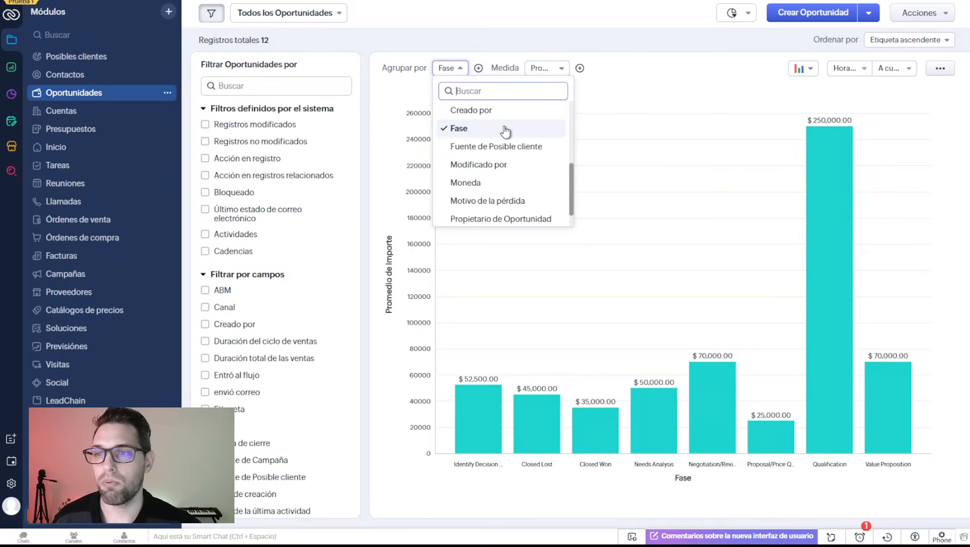
scroll(506, 131, down, 1)
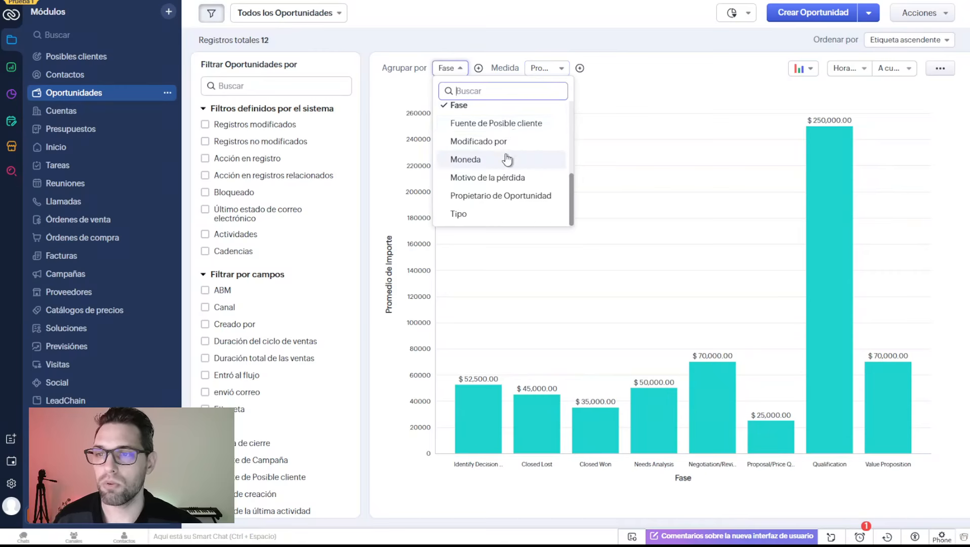
scroll(521, 175, up, 3)
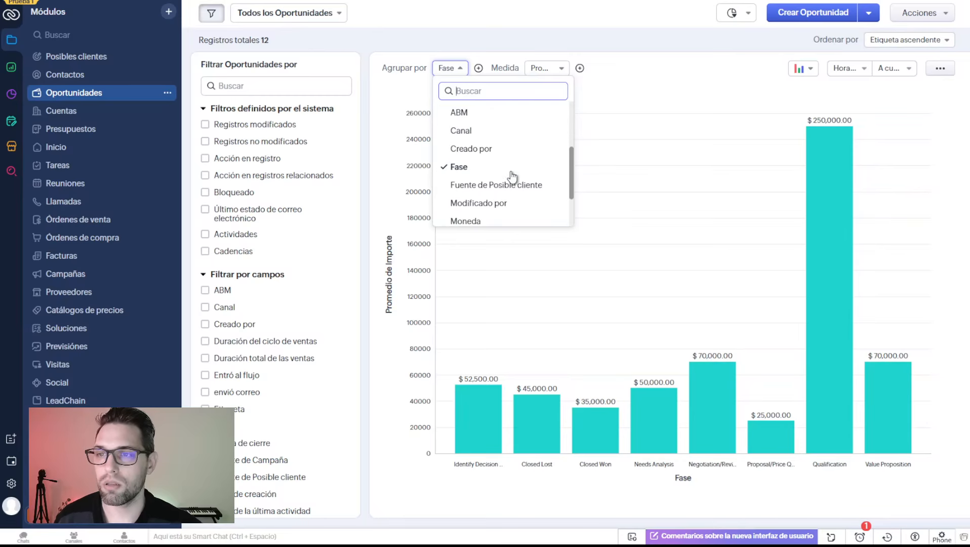
scroll(512, 177, up, 2)
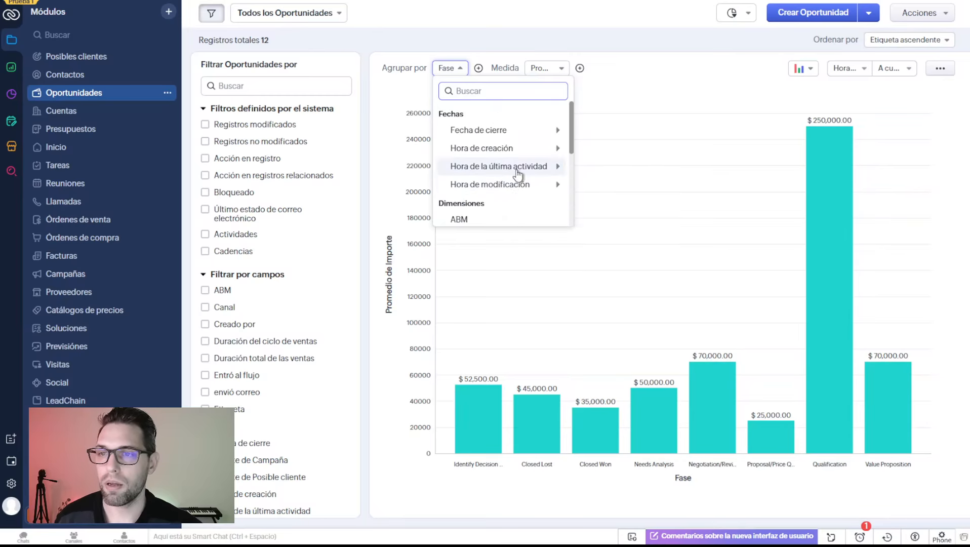
mouse_move(516, 147)
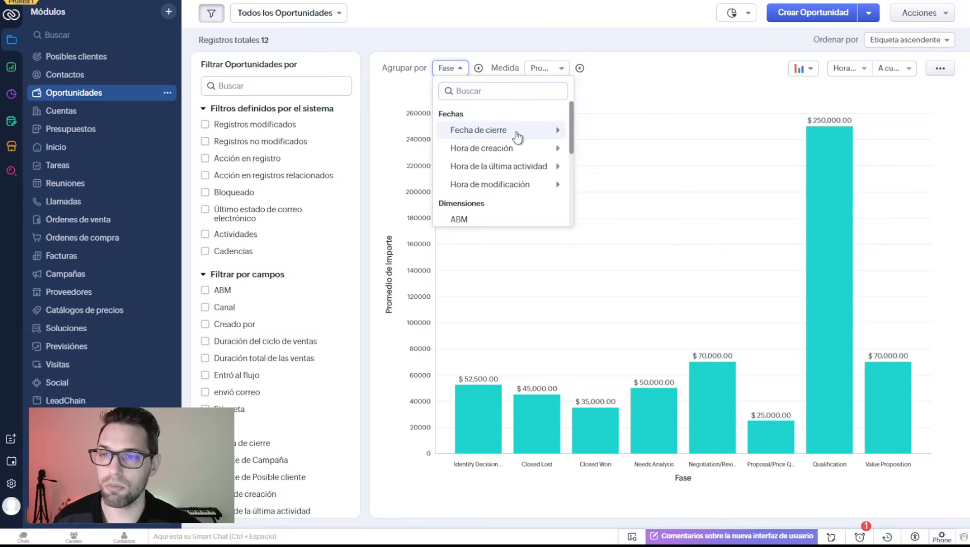
click(591, 134)
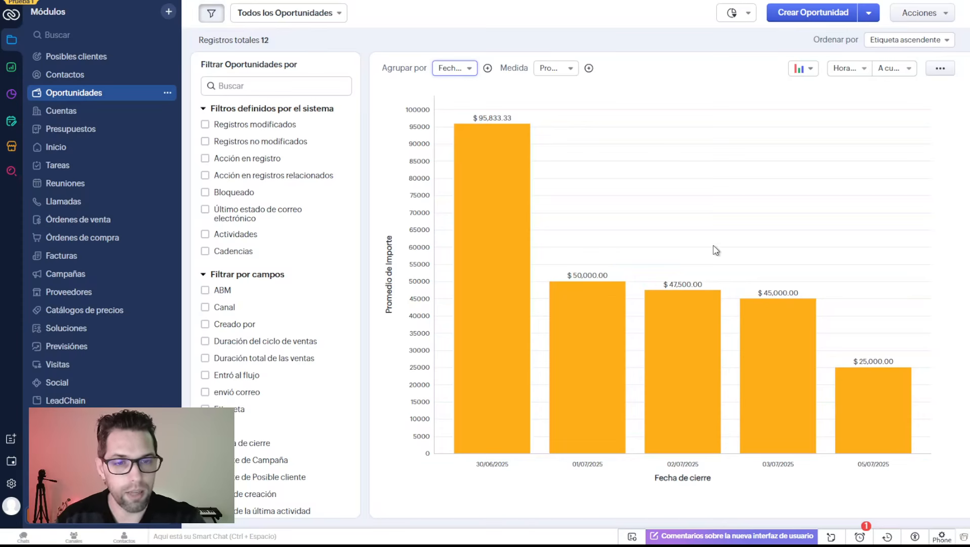
Step: Set the chart's measure to Cantidad
click(559, 72)
scroll(577, 132, up, 2)
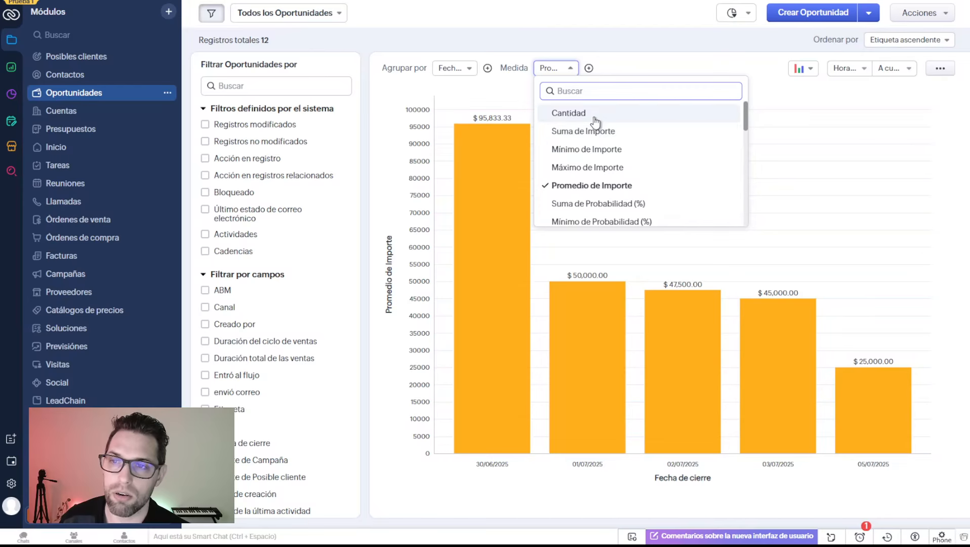
click(592, 109)
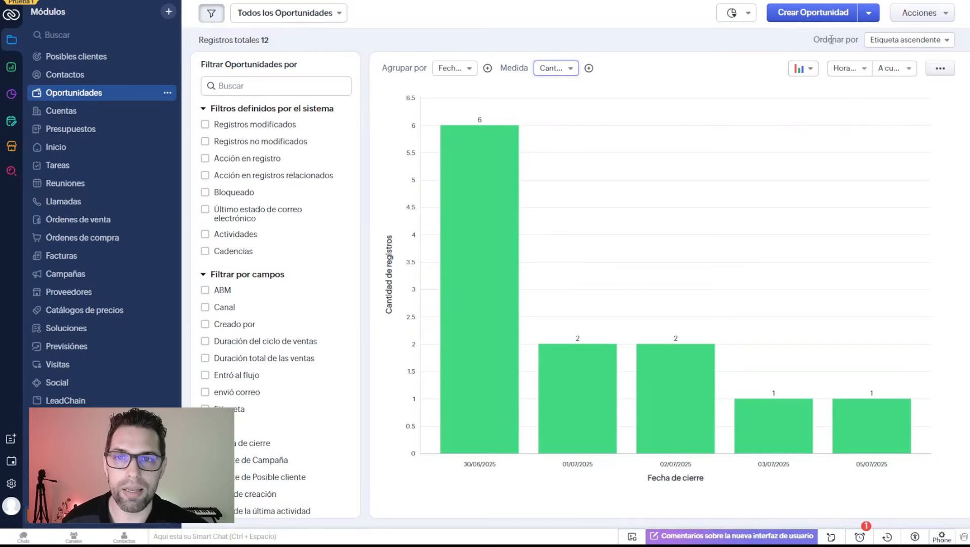
Step: Check which sort orders the chart offers and keep the current one
drag(820, 40, 852, 37)
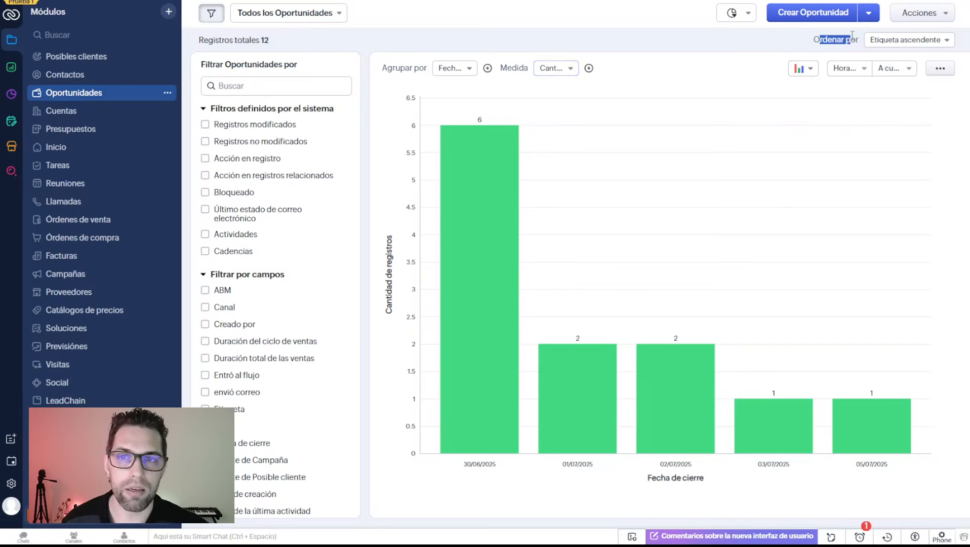
click(920, 40)
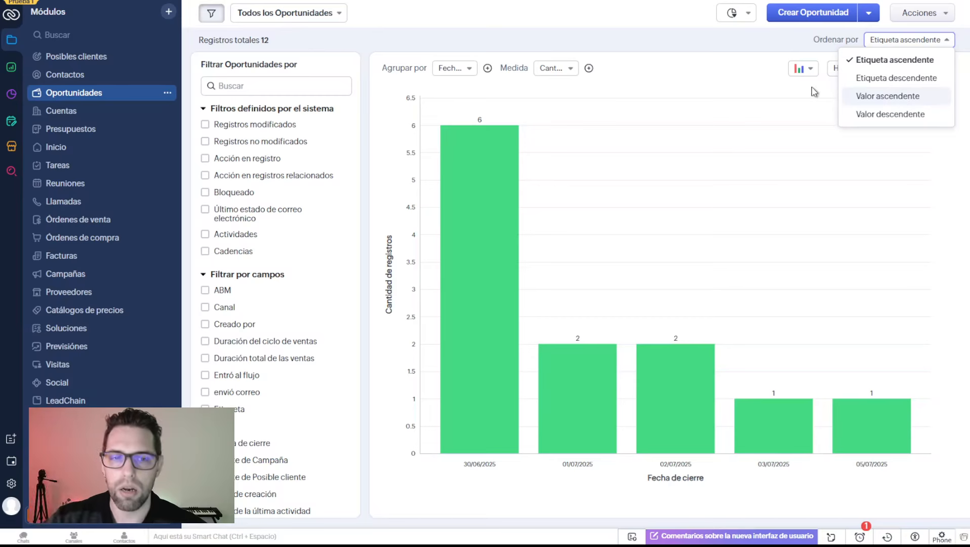
click(688, 74)
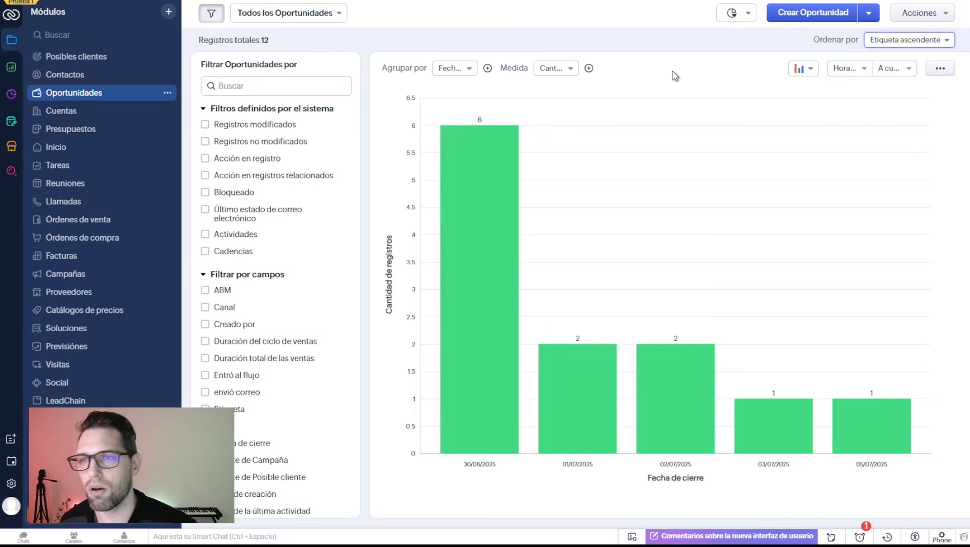
Step: Look through the date and dimension fields available for grouping, and group the chart by Fase
click(470, 70)
mouse_move(496, 129)
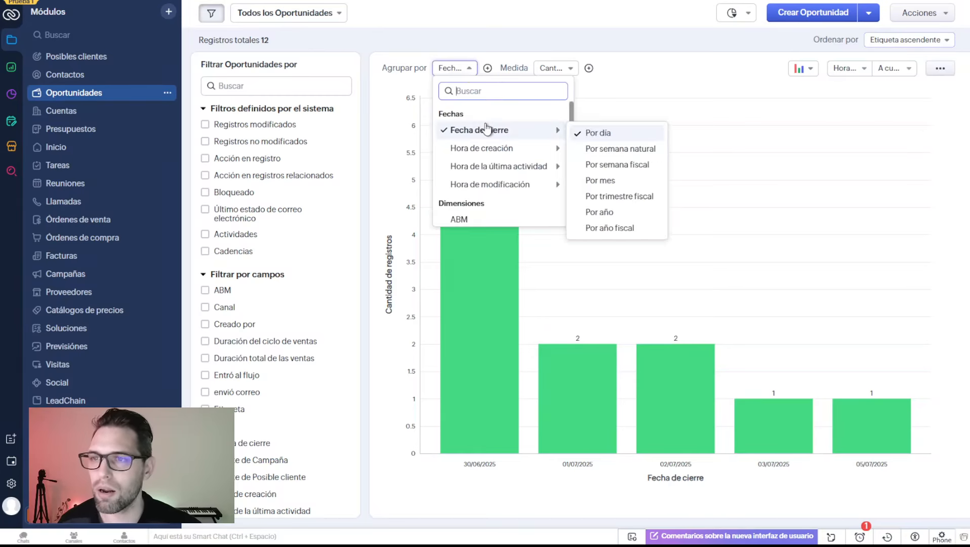
scroll(504, 132, down, 3)
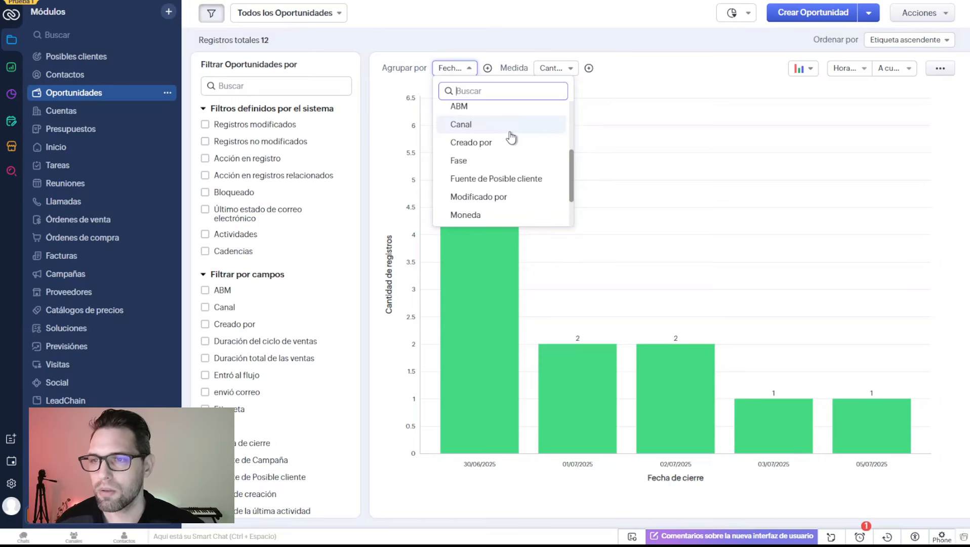
scroll(508, 133, down, 3)
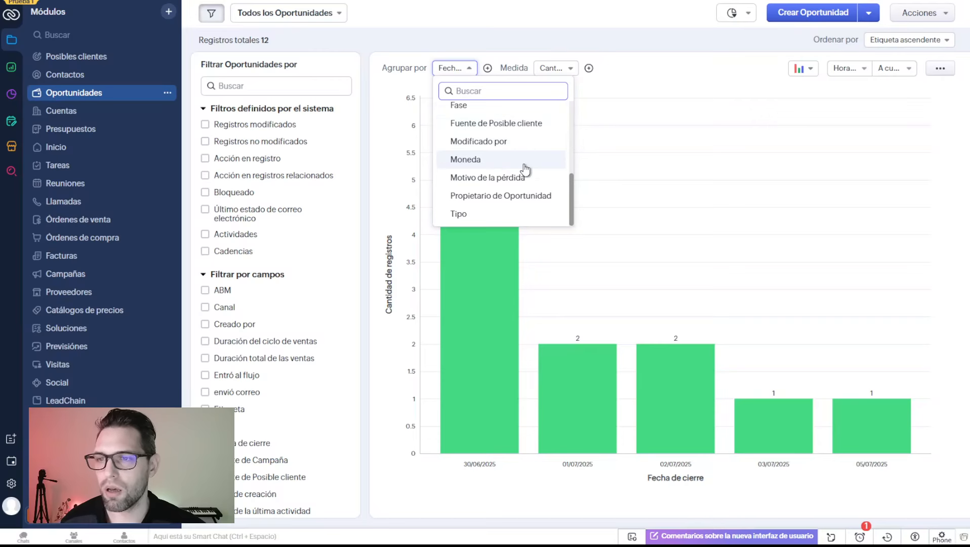
scroll(516, 178, up, 1)
scroll(514, 182, up, 2)
scroll(515, 182, down, 3)
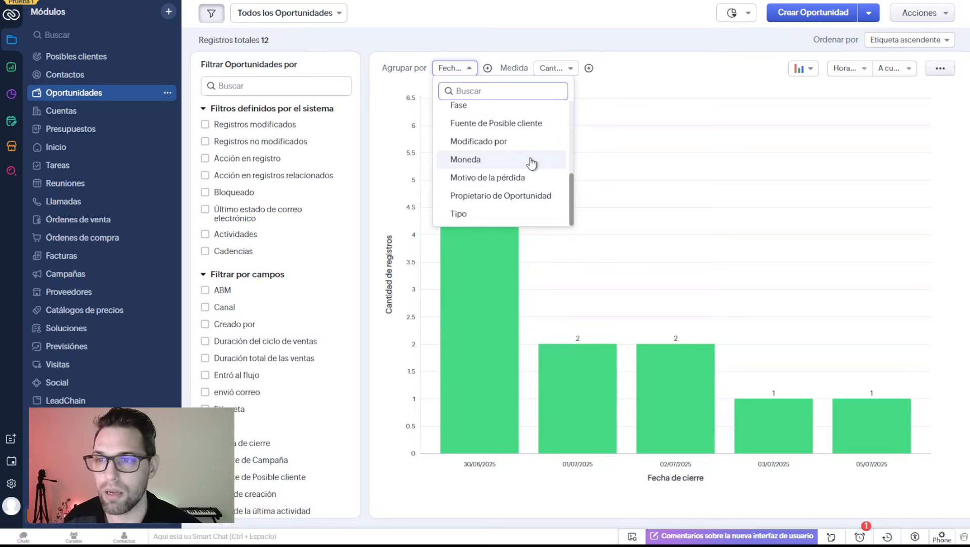
scroll(526, 154, up, 2)
scroll(522, 162, up, 1)
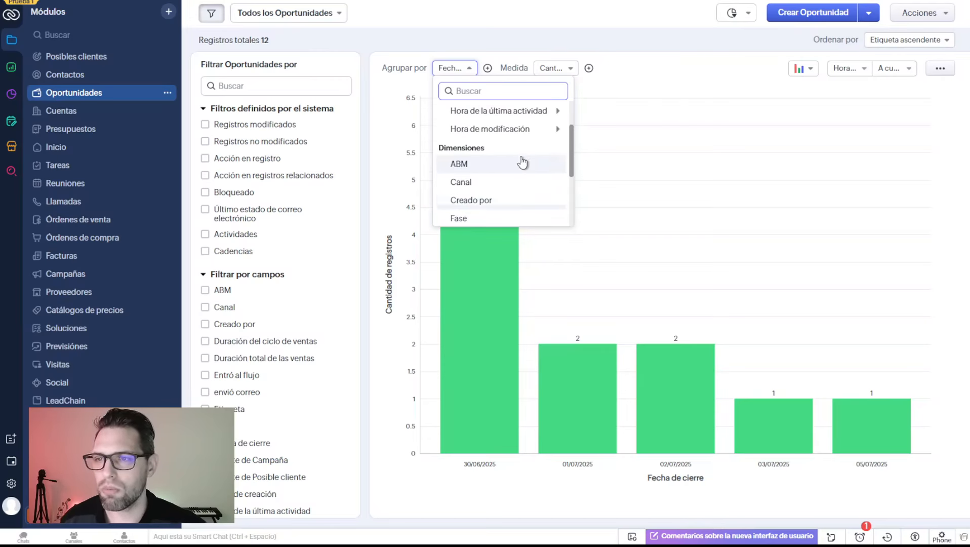
scroll(520, 168, down, 2)
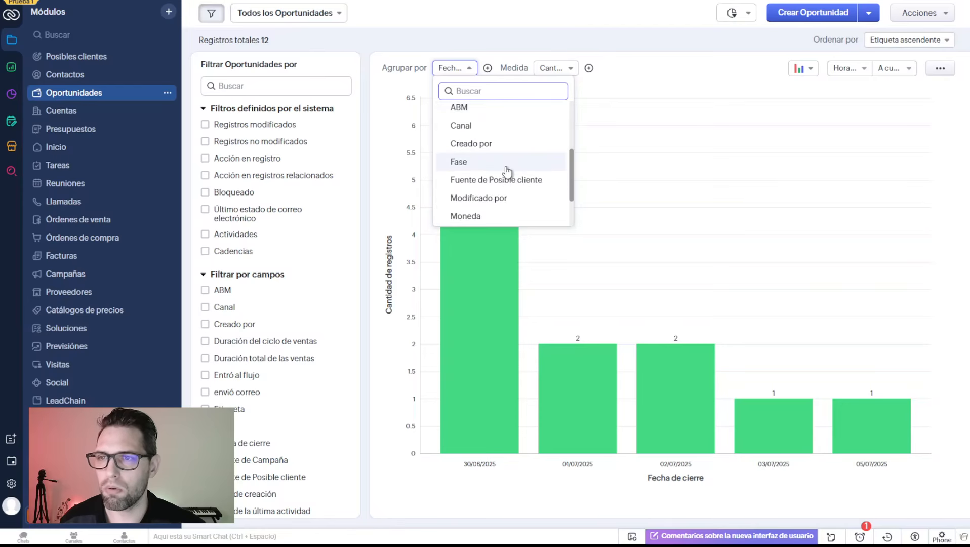
click(507, 162)
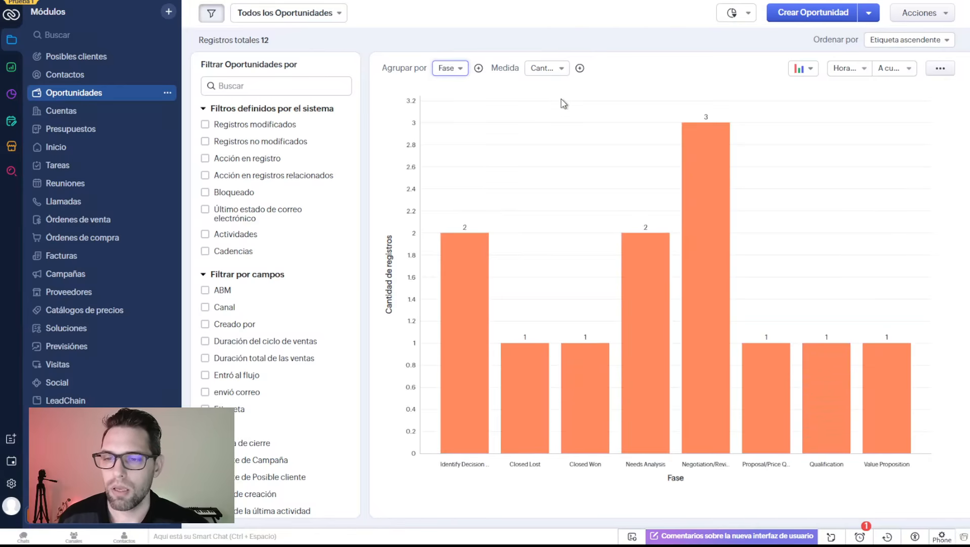
Step: Look through the available measures and set the chart's measure to Suma de Importe
click(558, 74)
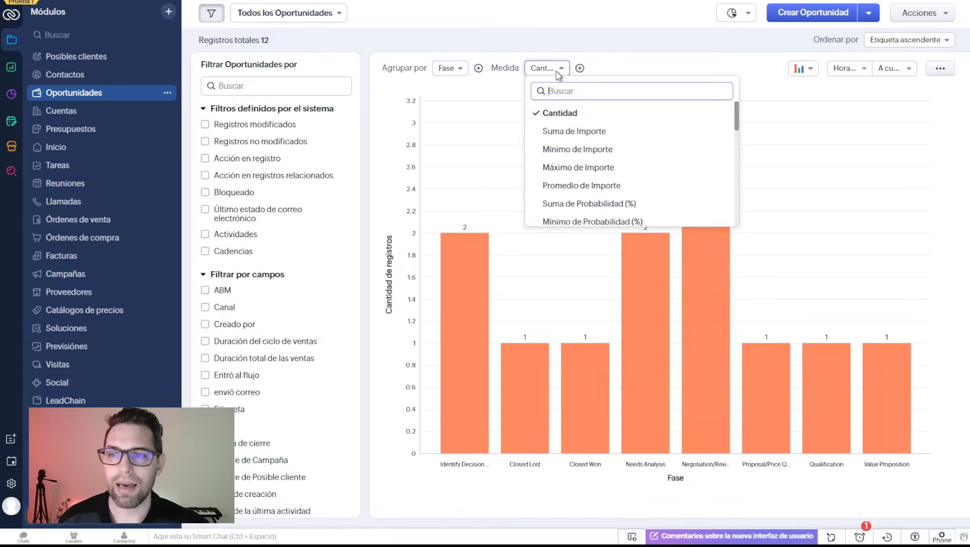
scroll(632, 142, down, 3)
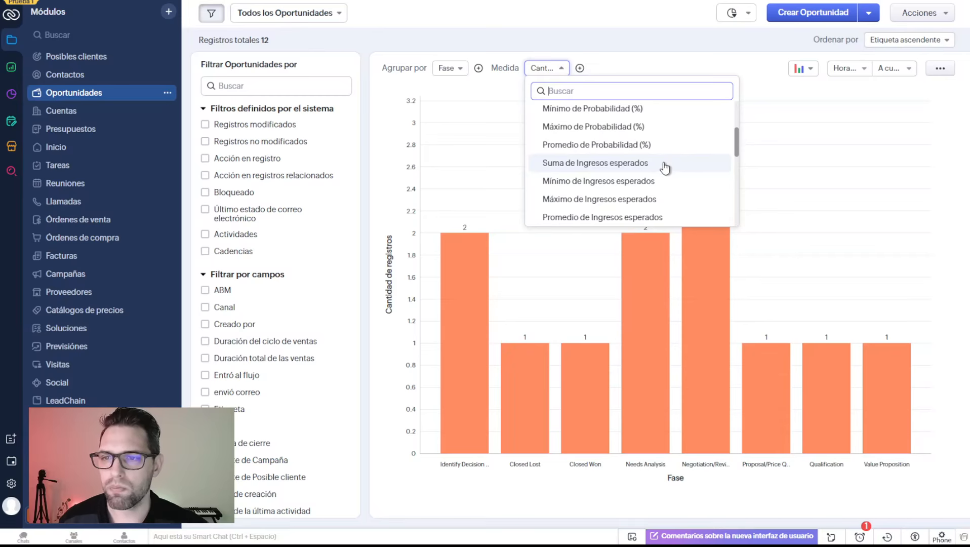
scroll(668, 164, down, 1)
scroll(675, 166, down, 1)
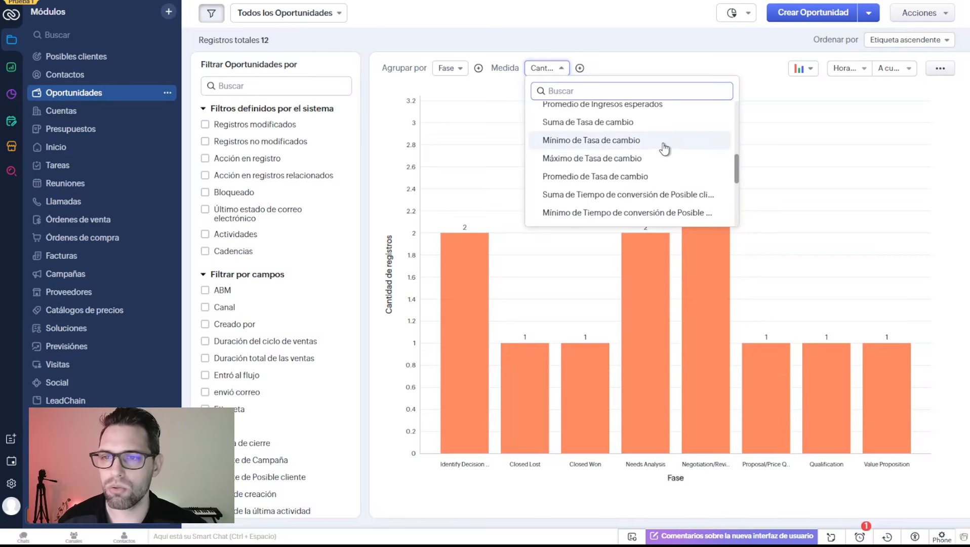
scroll(666, 148, down, 2)
scroll(668, 144, down, 2)
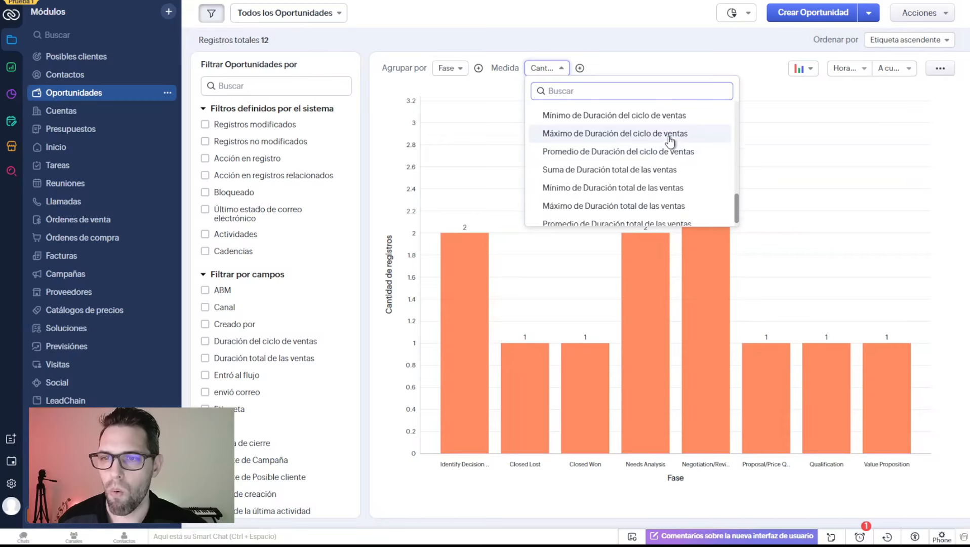
scroll(658, 152, up, 3)
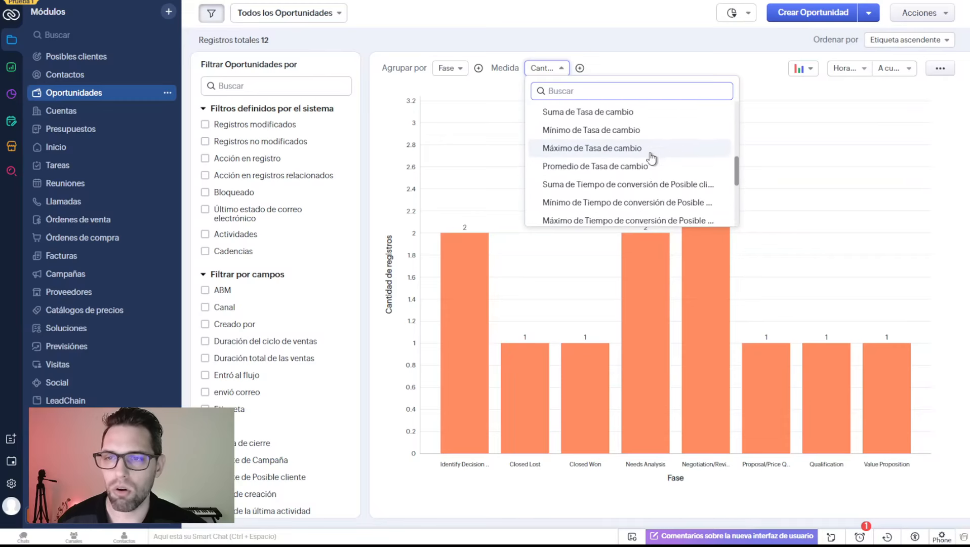
scroll(652, 158, up, 5)
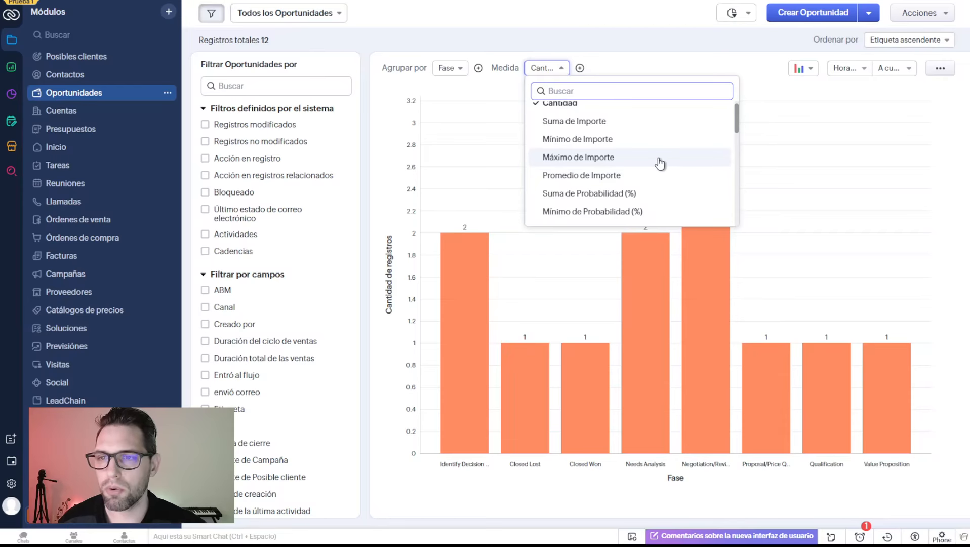
scroll(642, 153, up, 1)
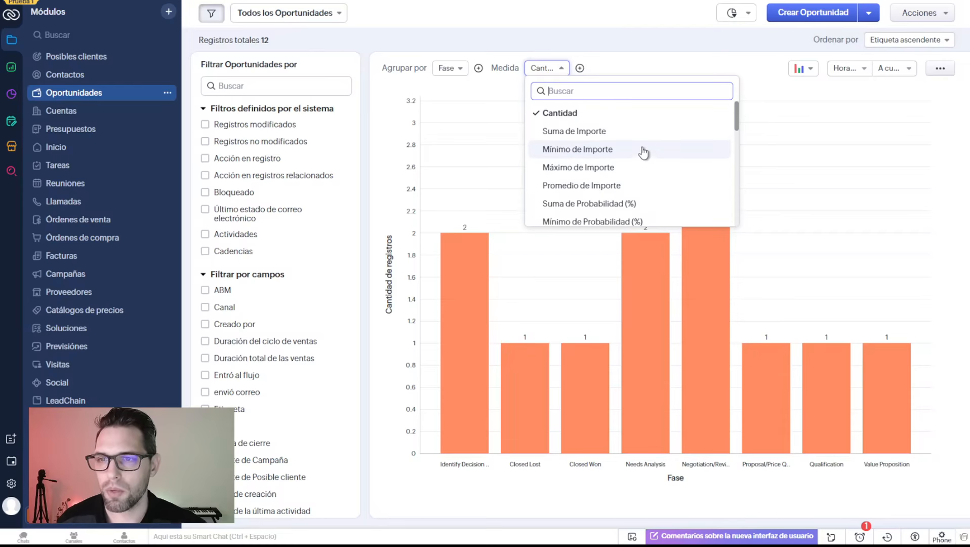
click(628, 132)
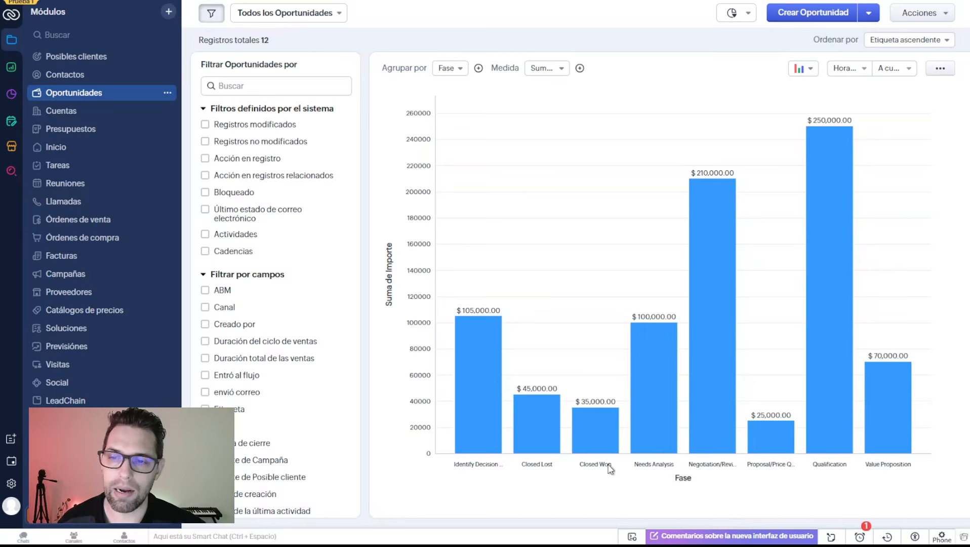
Step: Check the amounts for Closed Won and Closed Lost, open the records behind the Closed Lost column, and close the list
mouse_move(596, 429)
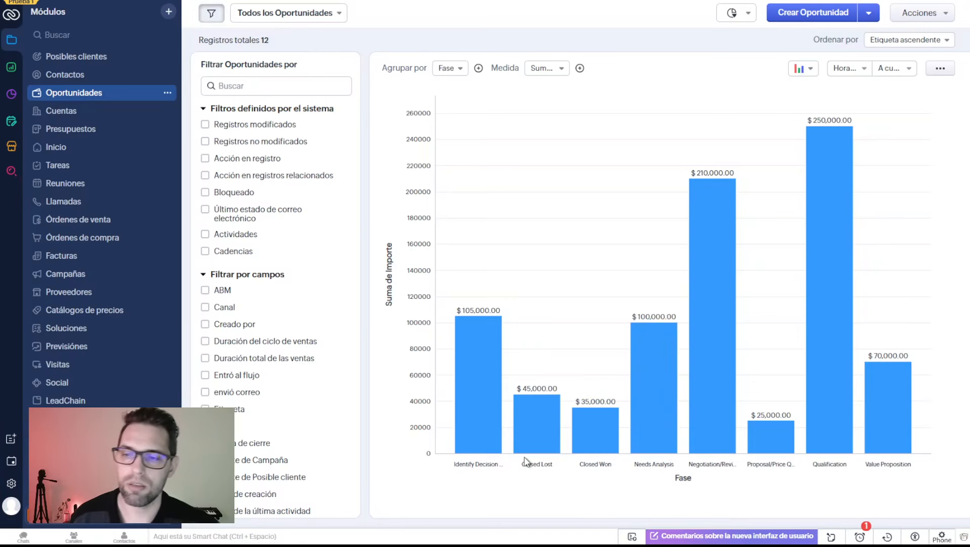
mouse_move(535, 425)
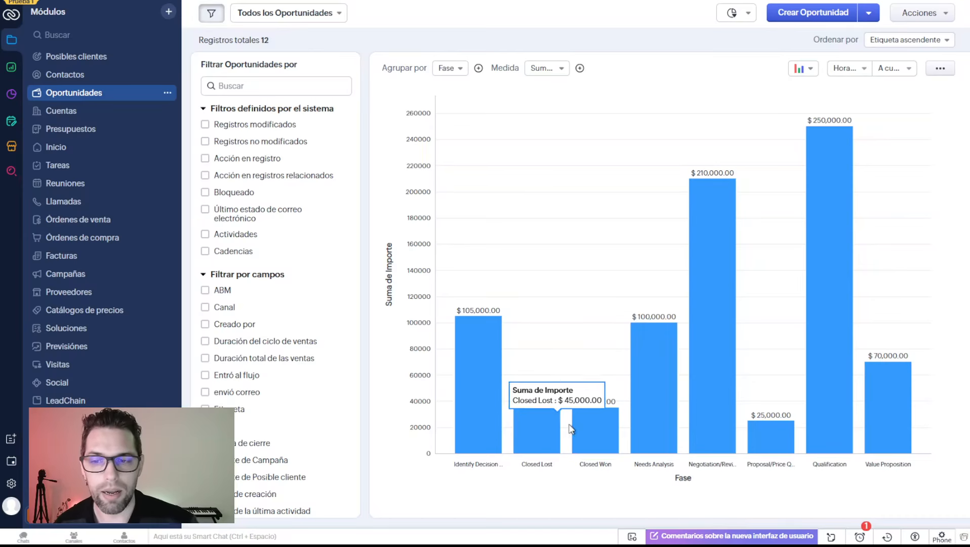
click(541, 422)
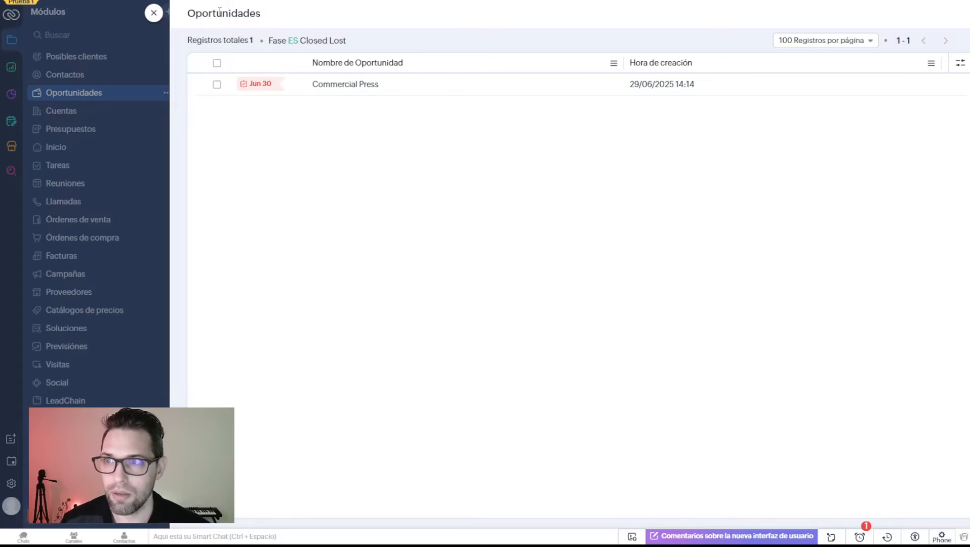
click(155, 14)
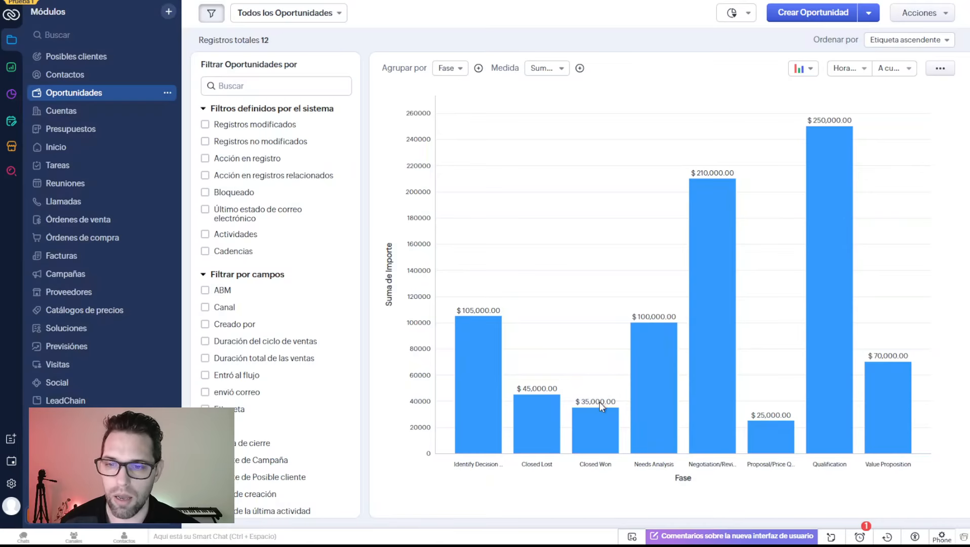
Step: Open the list of opportunities behind the Negotiation/Review column, review it, and return to the chart
mouse_move(714, 412)
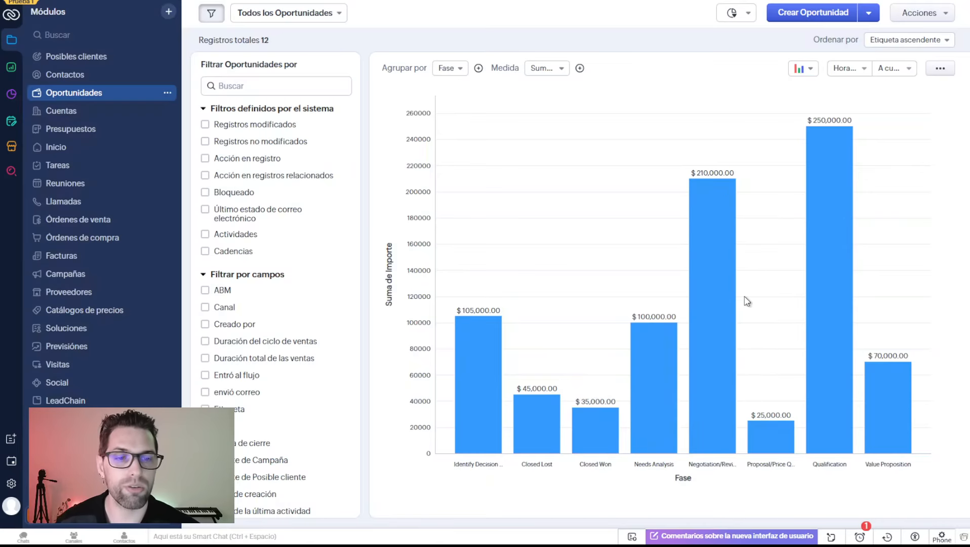
mouse_move(726, 261)
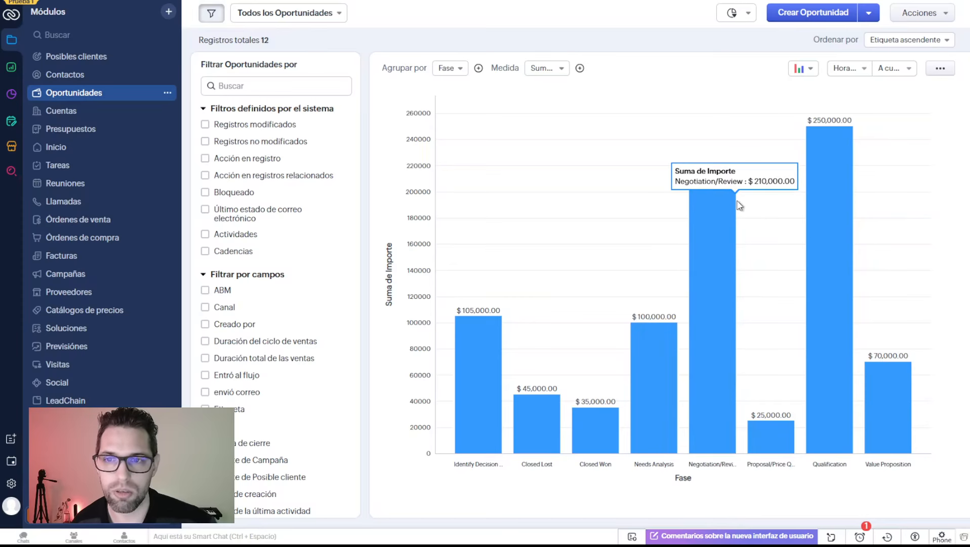
click(717, 225)
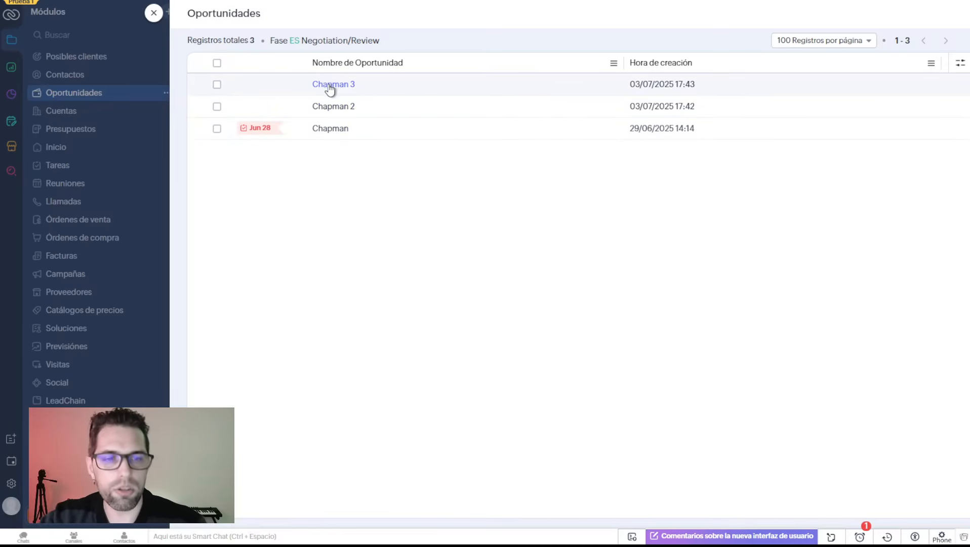
click(157, 16)
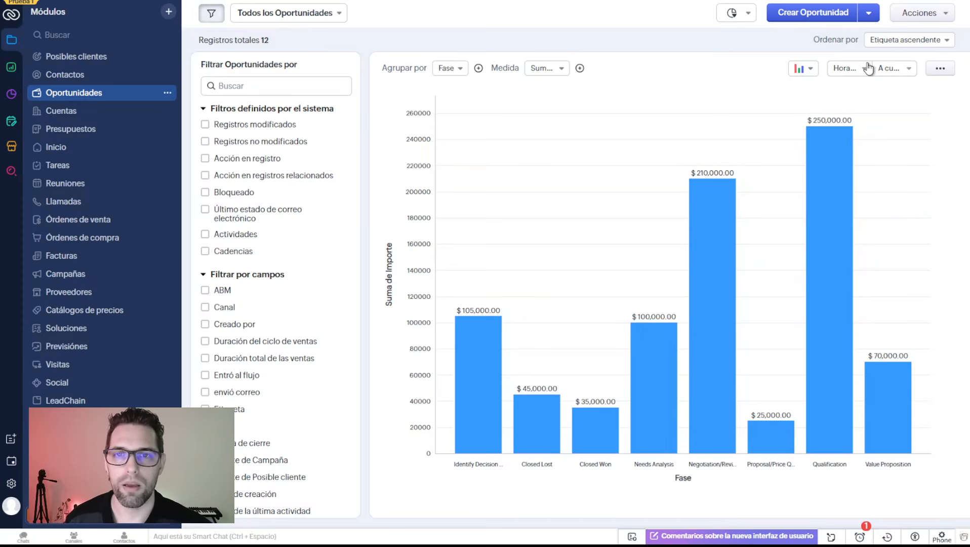
Step: Sort the chart by Etiqueta descendente, switch the order to Valor ascendente, and inspect the reordered columns
click(903, 40)
click(900, 81)
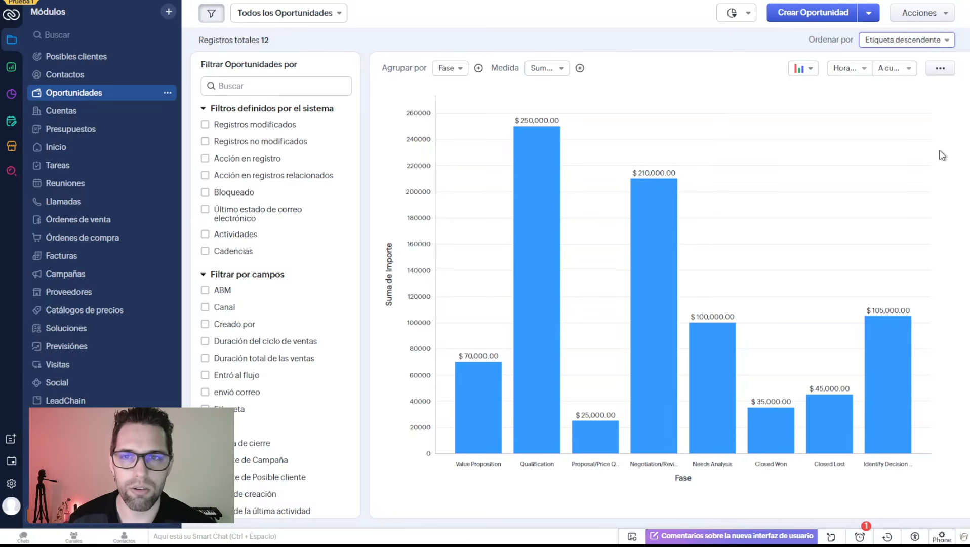
click(945, 40)
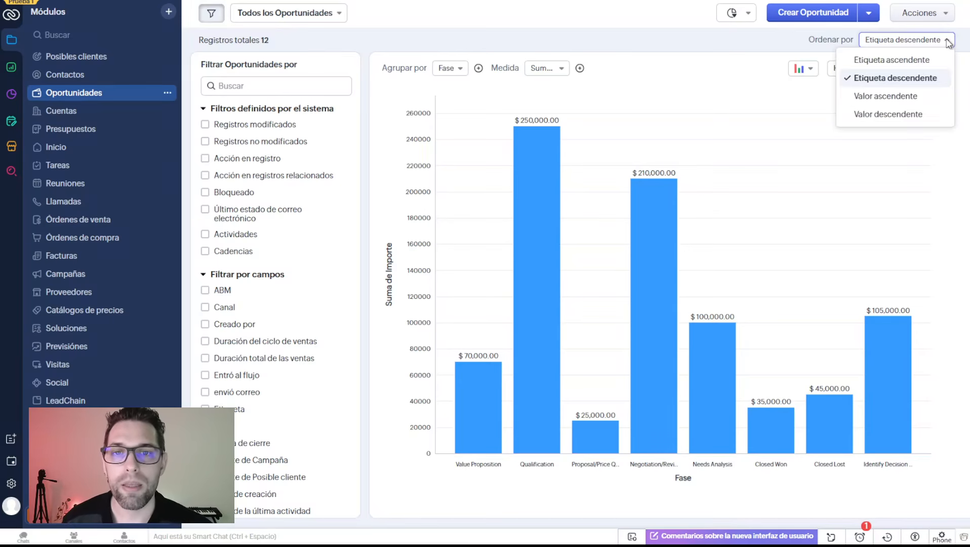
click(902, 97)
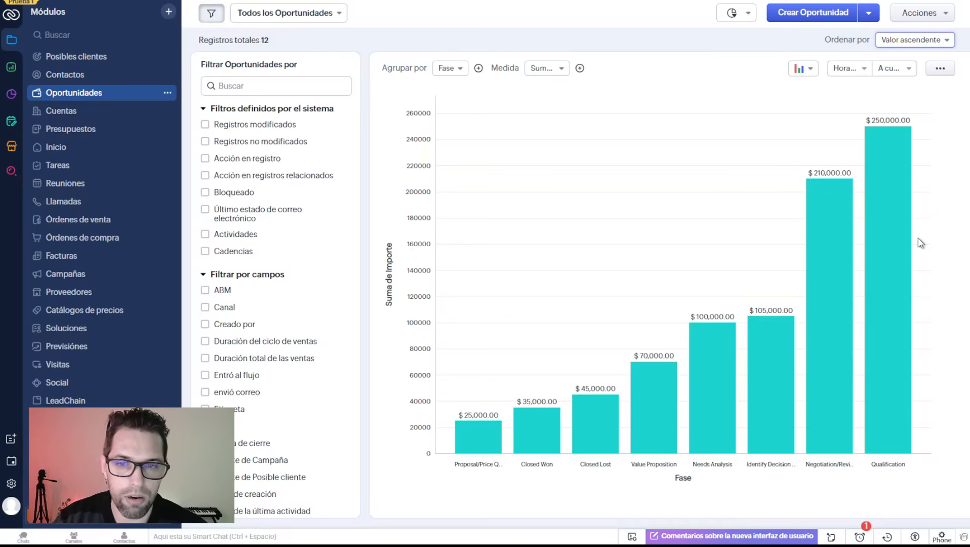
mouse_move(887, 208)
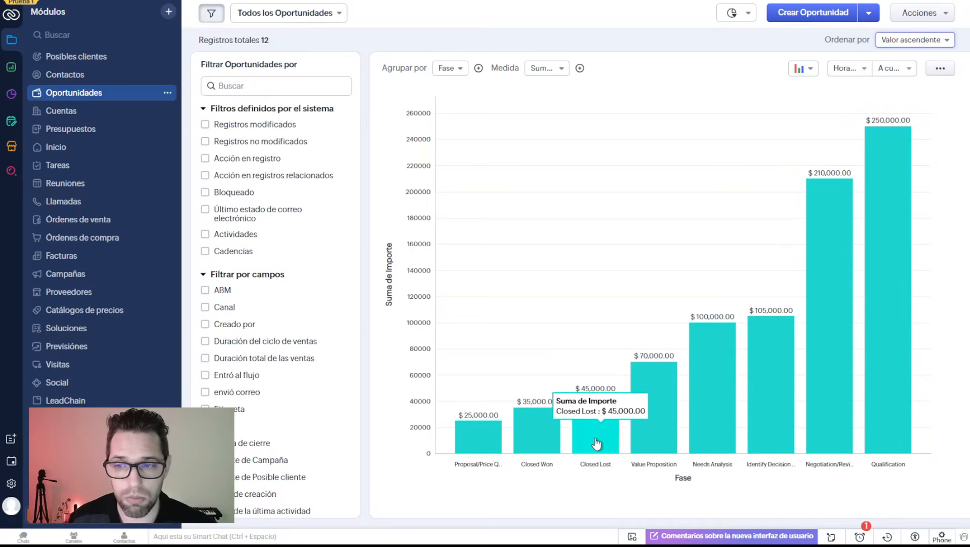
mouse_move(498, 443)
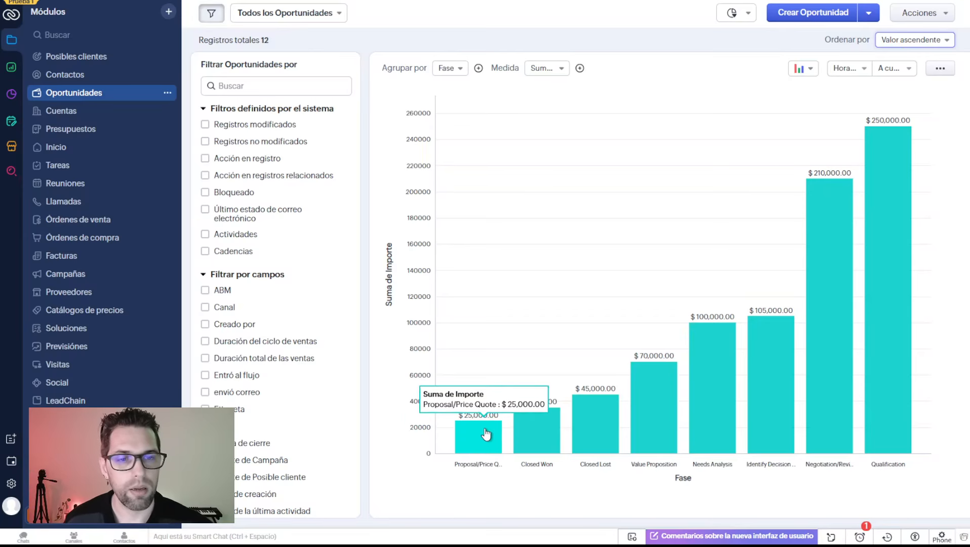
Step: Sort the chart by Valor descendente and set its measure to Cantidad
click(926, 43)
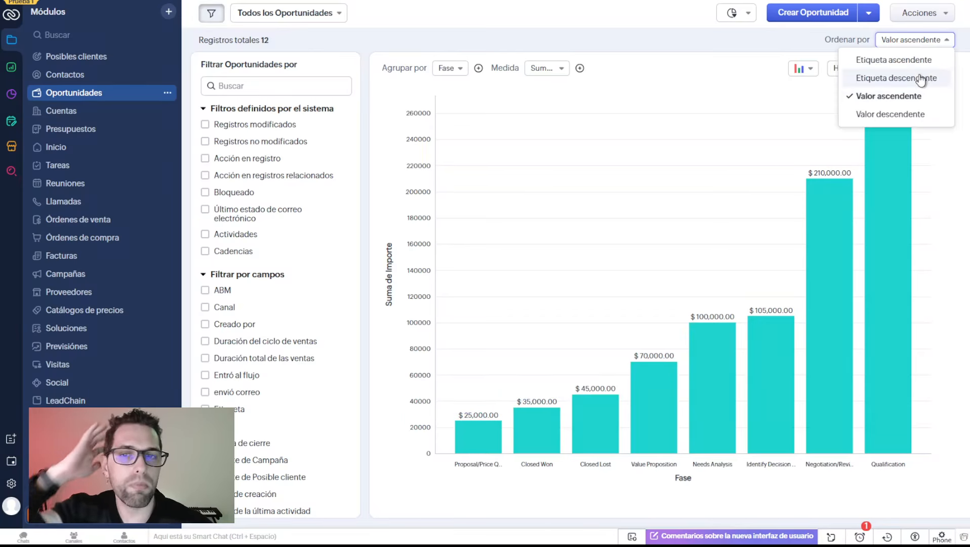
click(890, 115)
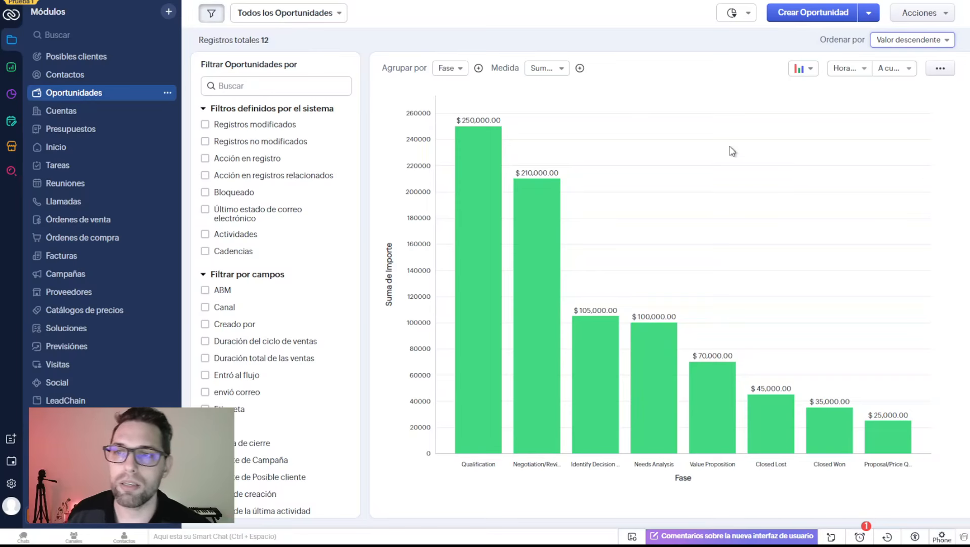
click(553, 71)
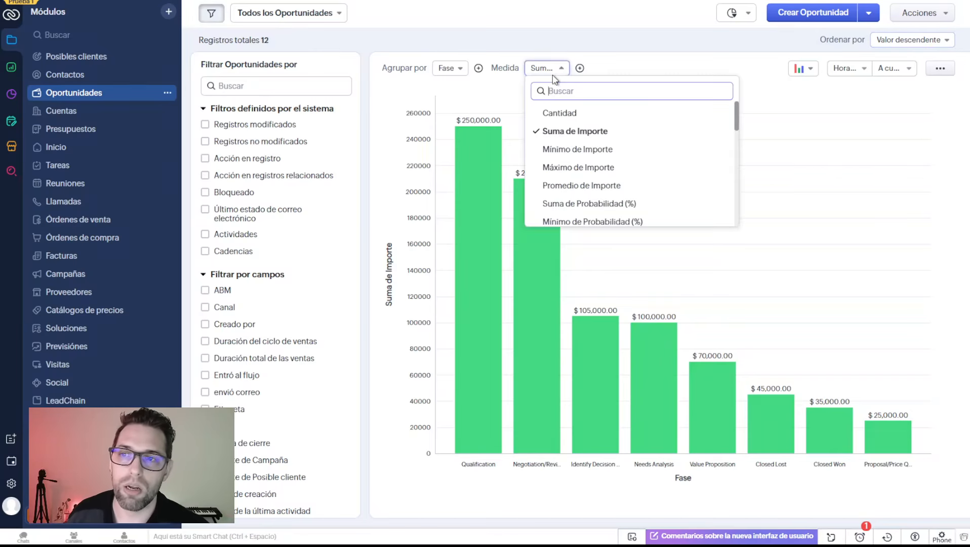
click(583, 113)
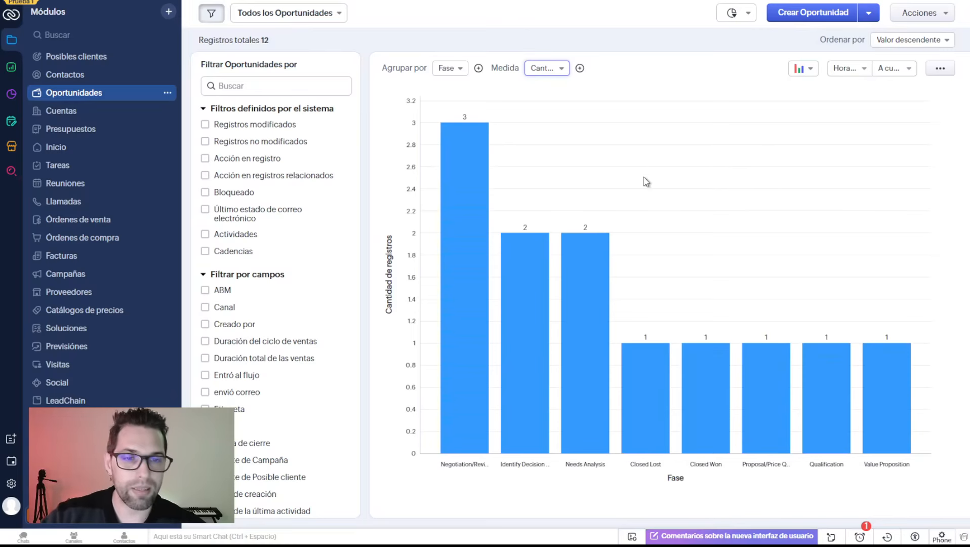
mouse_move(457, 177)
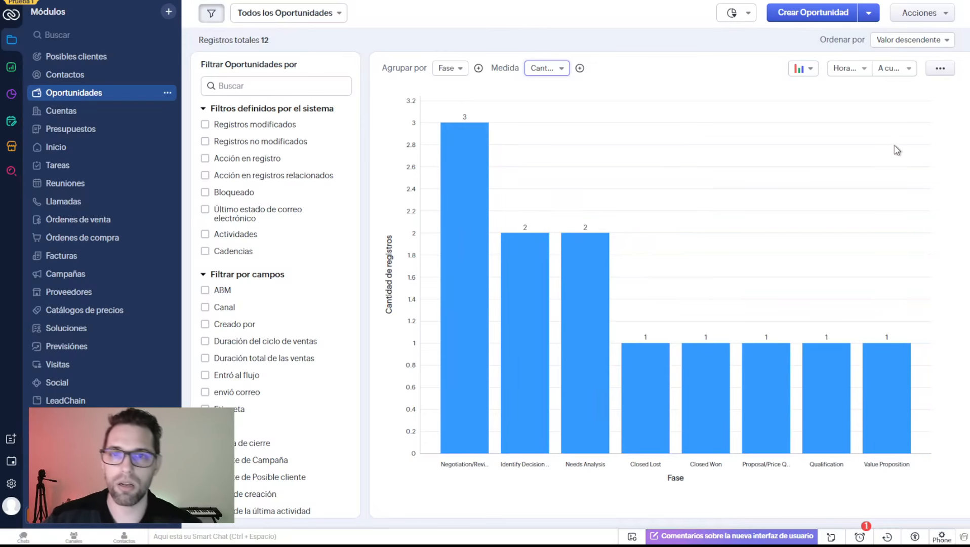
Step: Try the Valor ascendente order on the record counts, and set the sort order to Etiqueta ascendente
click(923, 40)
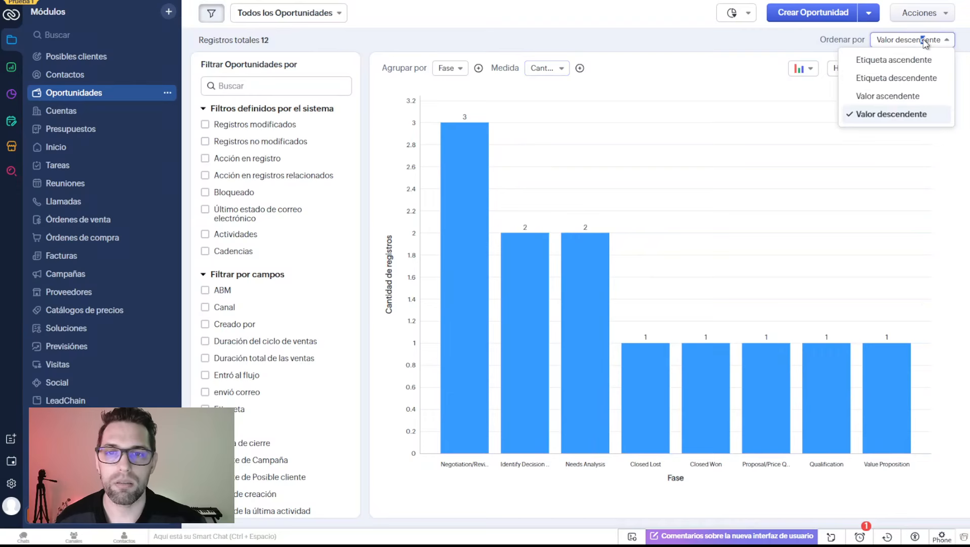
click(890, 96)
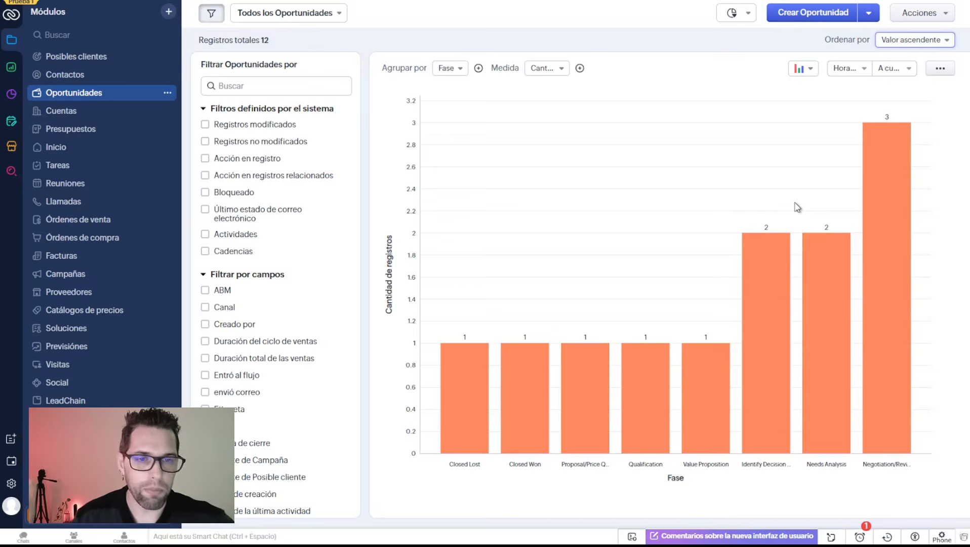
click(936, 41)
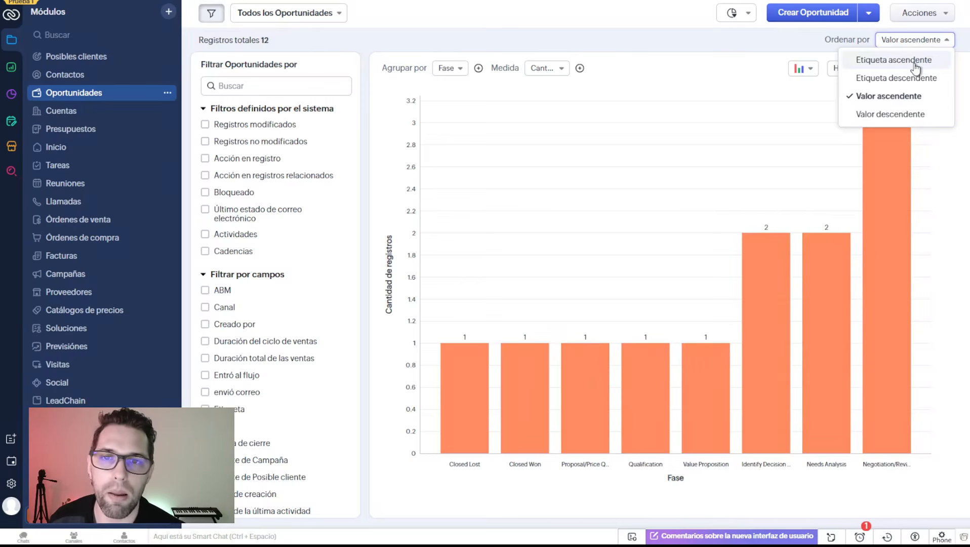
click(919, 57)
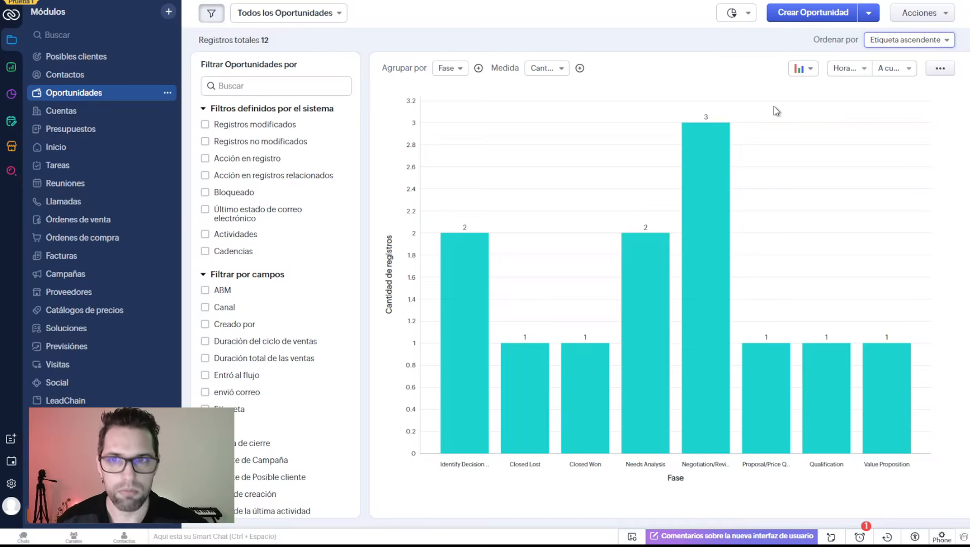
Step: Look through the available chart types and change the chart to Gráfico de barras
click(809, 74)
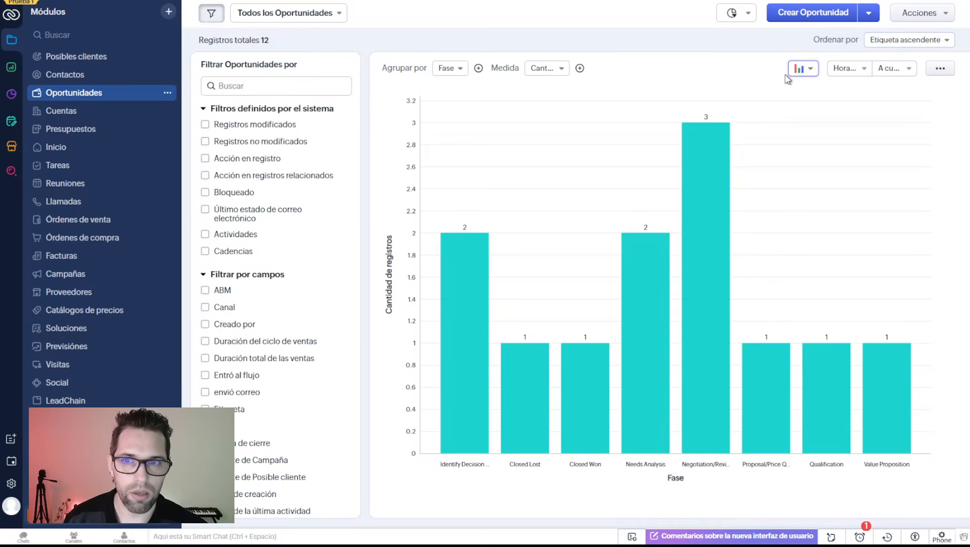
click(808, 70)
click(812, 70)
click(812, 70)
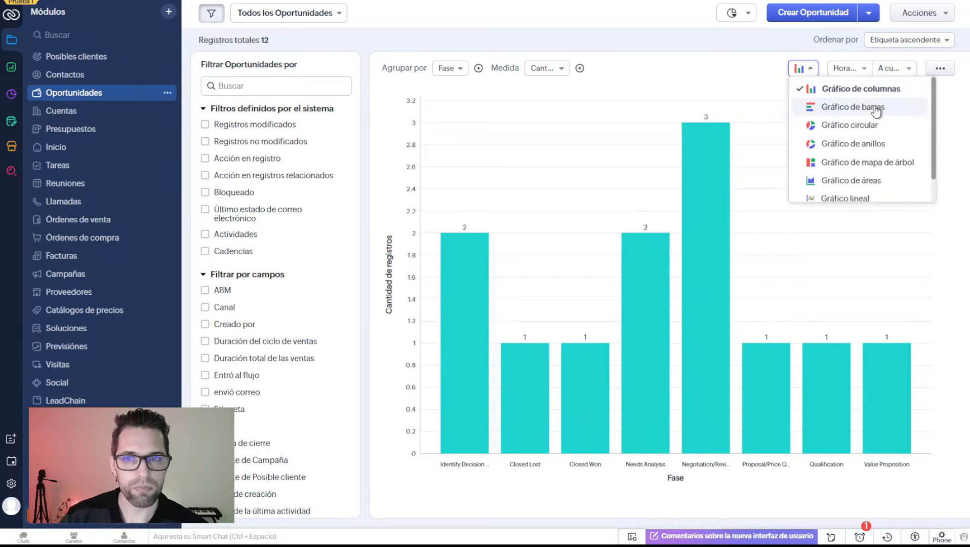
scroll(873, 127, down, 1)
scroll(869, 147, up, 1)
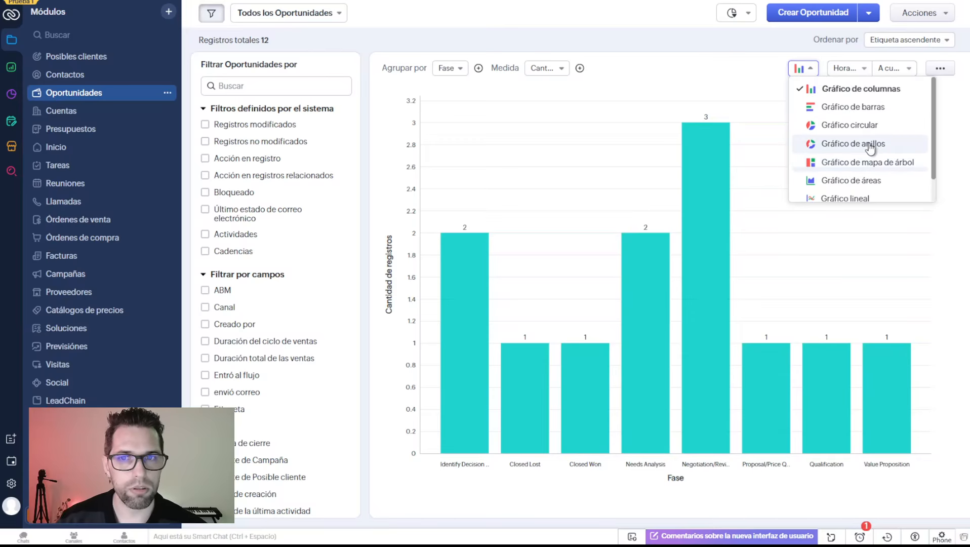
click(856, 113)
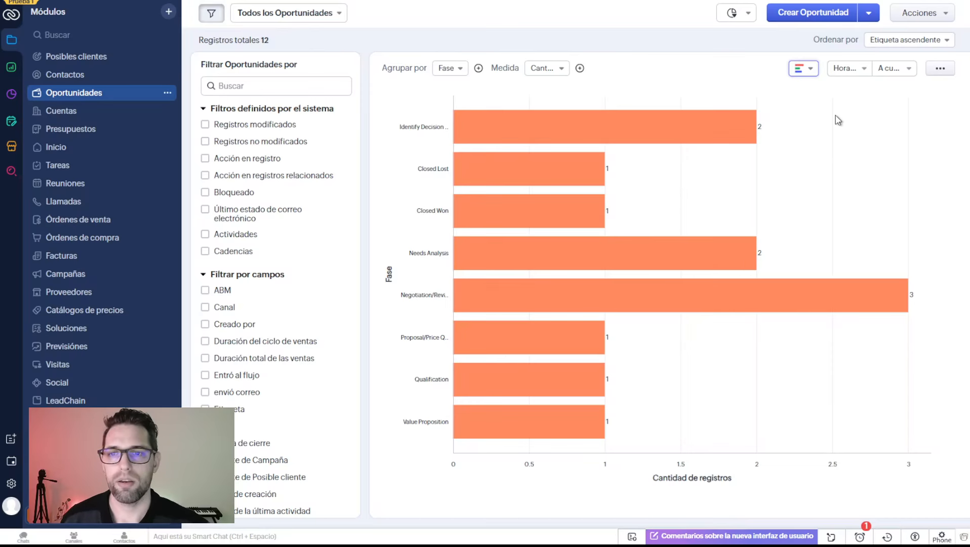
Step: Try the Gráfico circular chart type on the phase counts and switch the chart to Gráfico de anillos
click(804, 69)
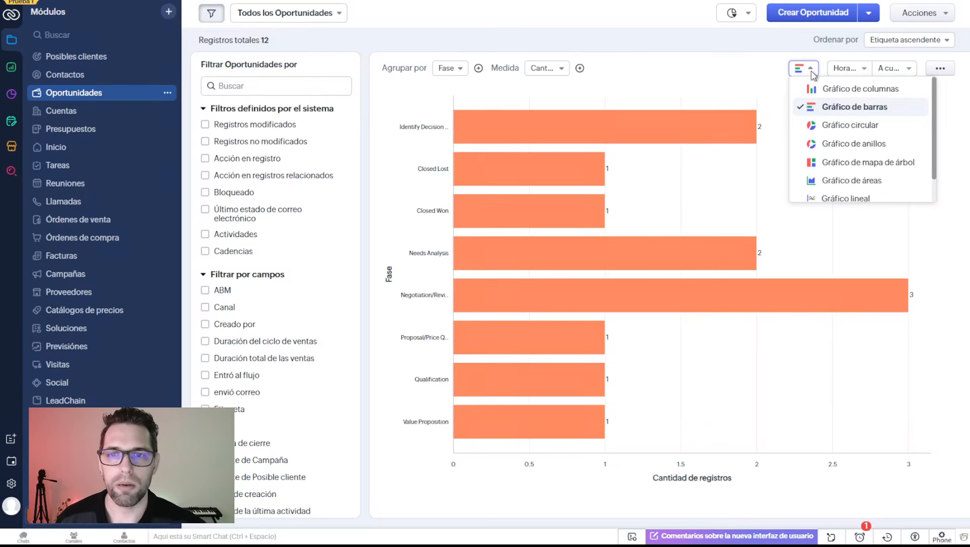
click(835, 125)
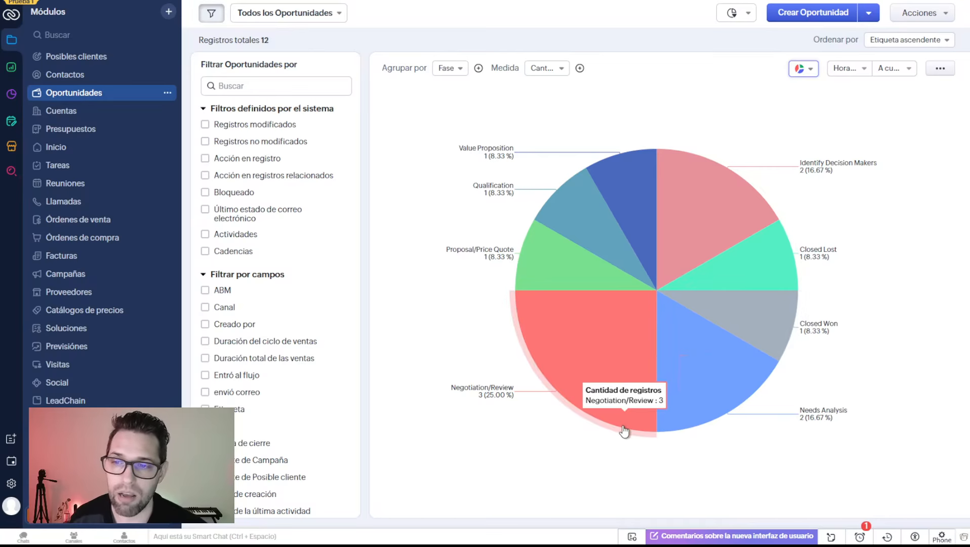
mouse_move(632, 338)
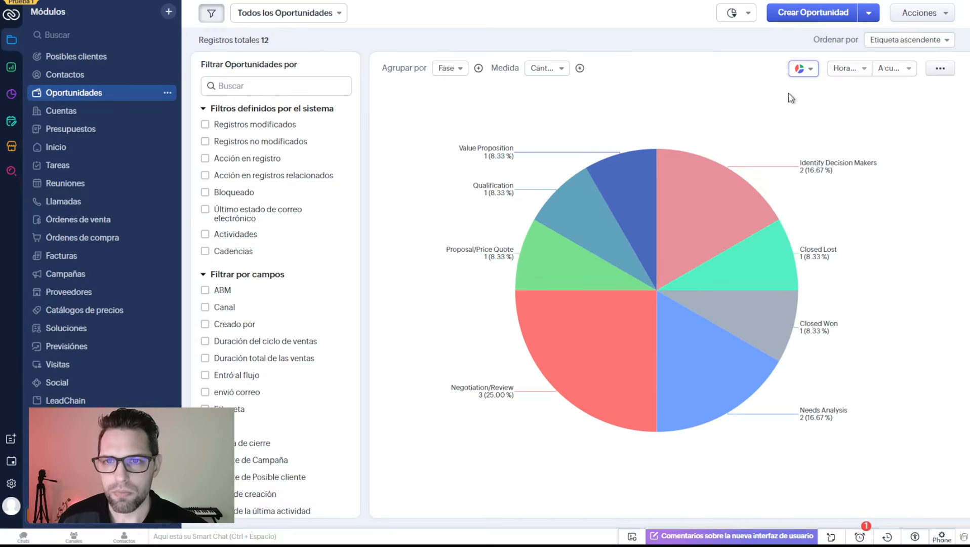
click(805, 69)
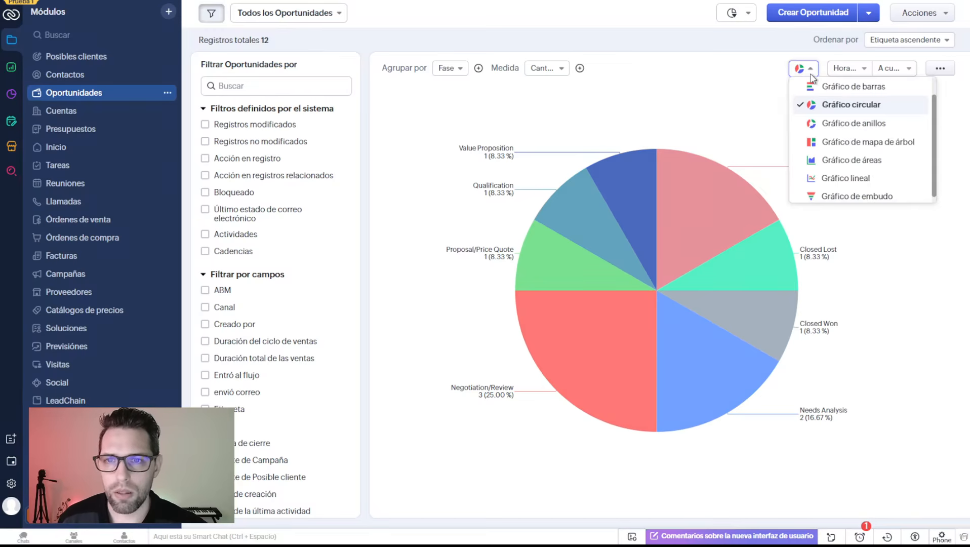
click(844, 126)
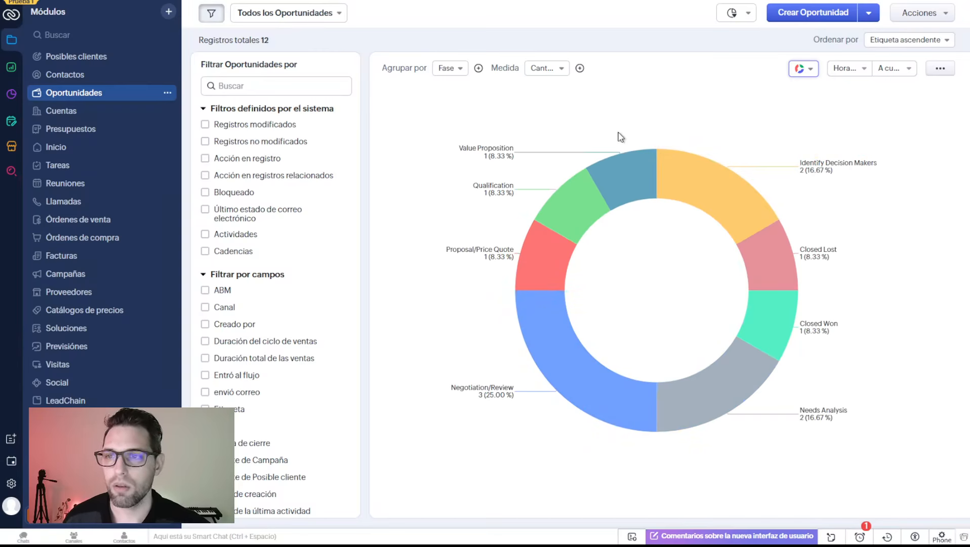
Step: Look through the available grouping fields and group the chart by Fecha de cierre, Por mes
click(458, 69)
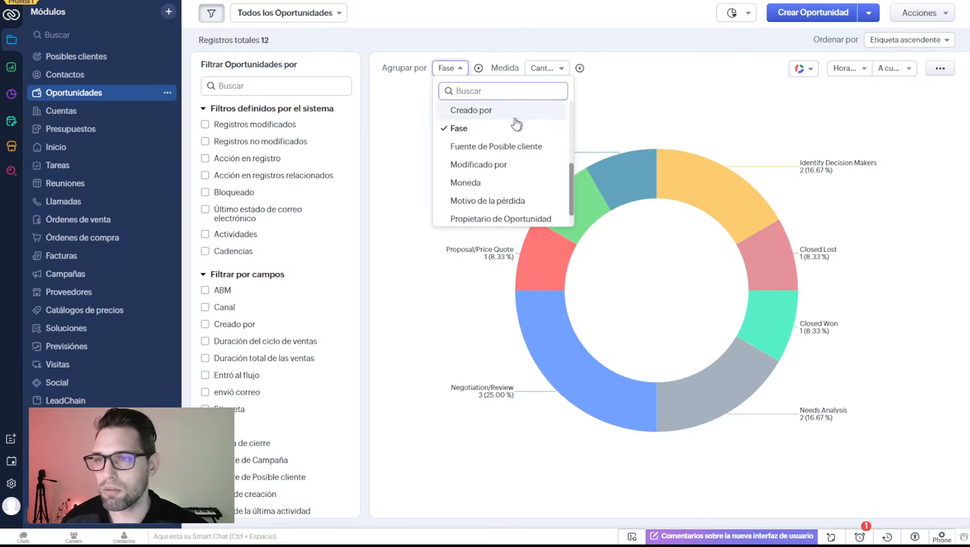
scroll(549, 152, down, 1)
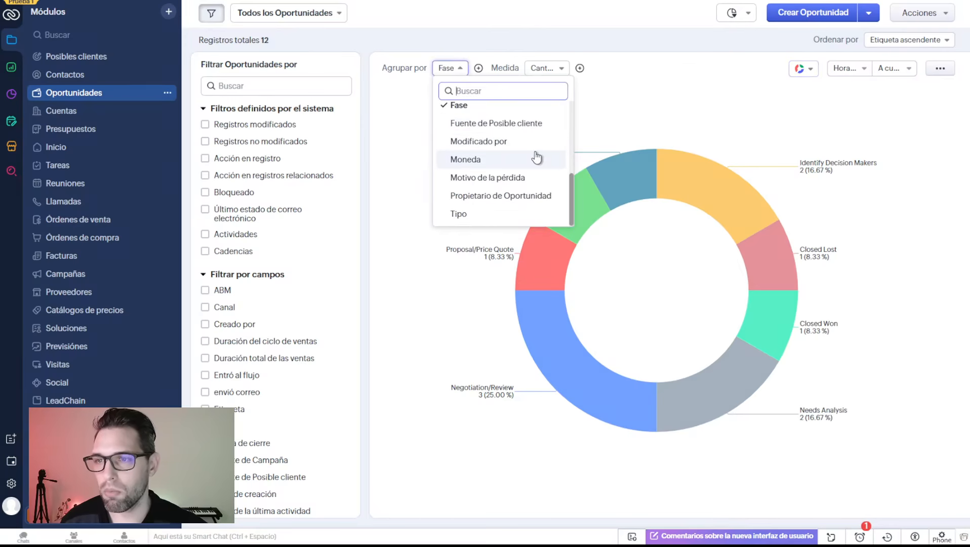
scroll(526, 152, up, 5)
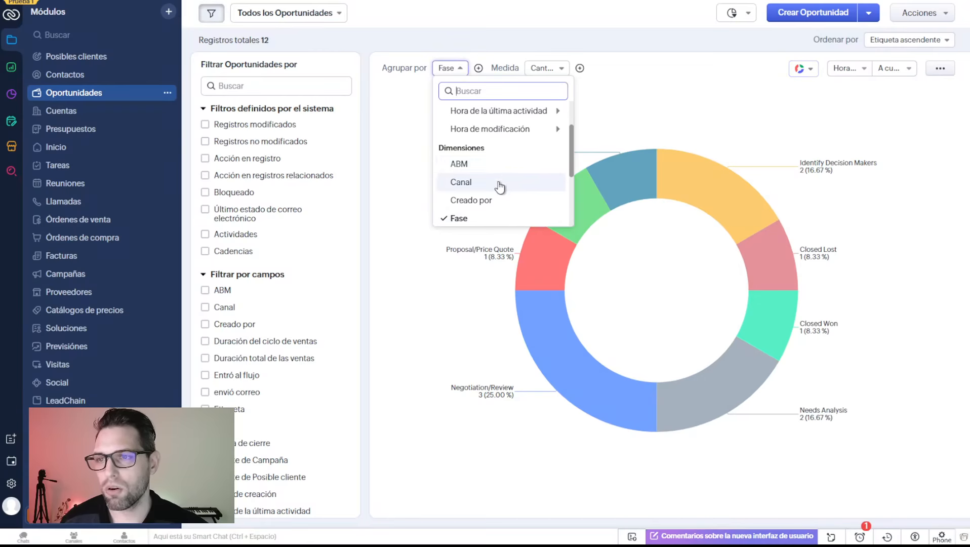
scroll(498, 195, up, 2)
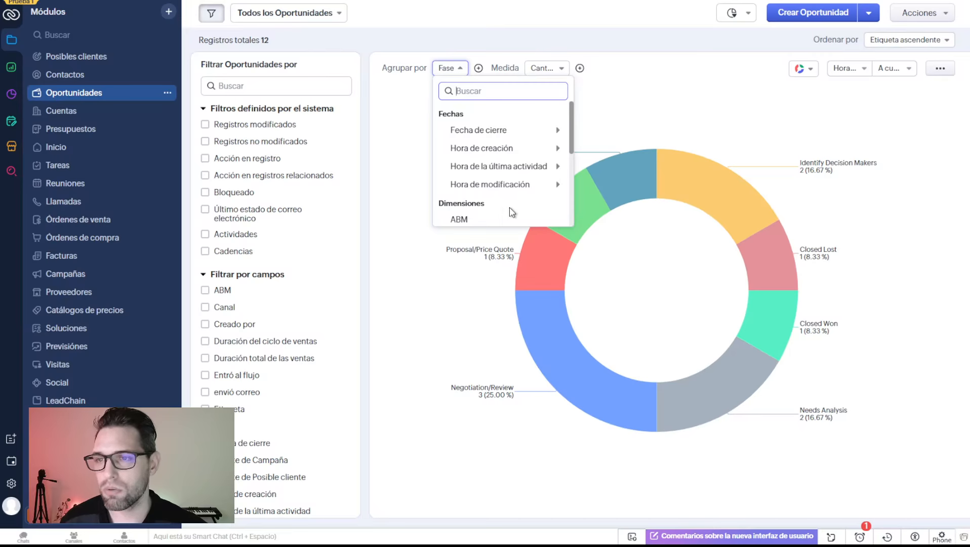
mouse_move(512, 135)
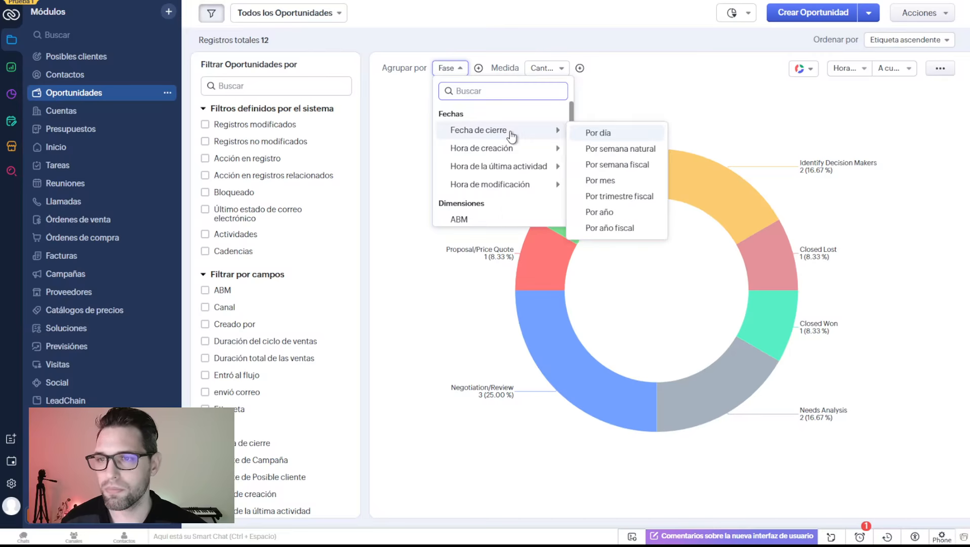
click(618, 180)
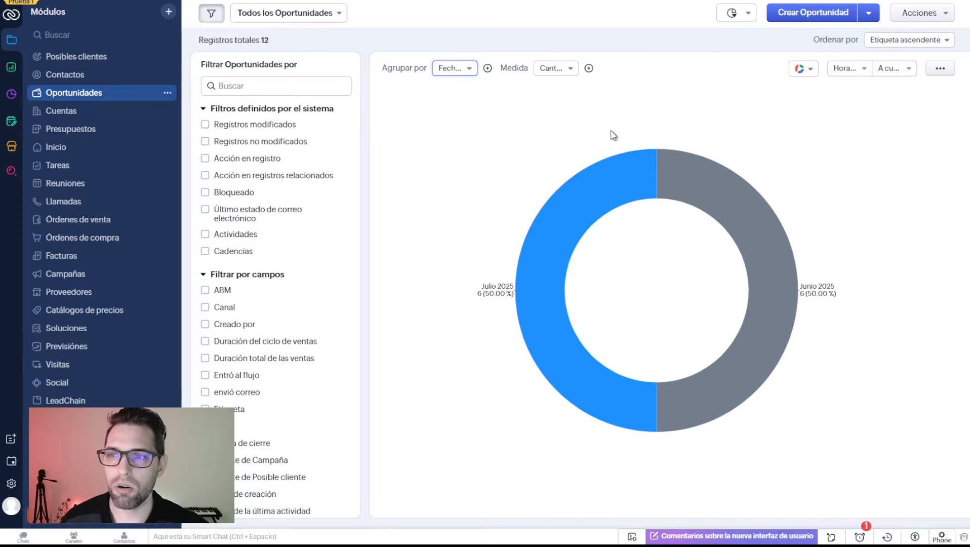
Step: Change the Fecha de cierre grouping of the chart to Por día
click(454, 71)
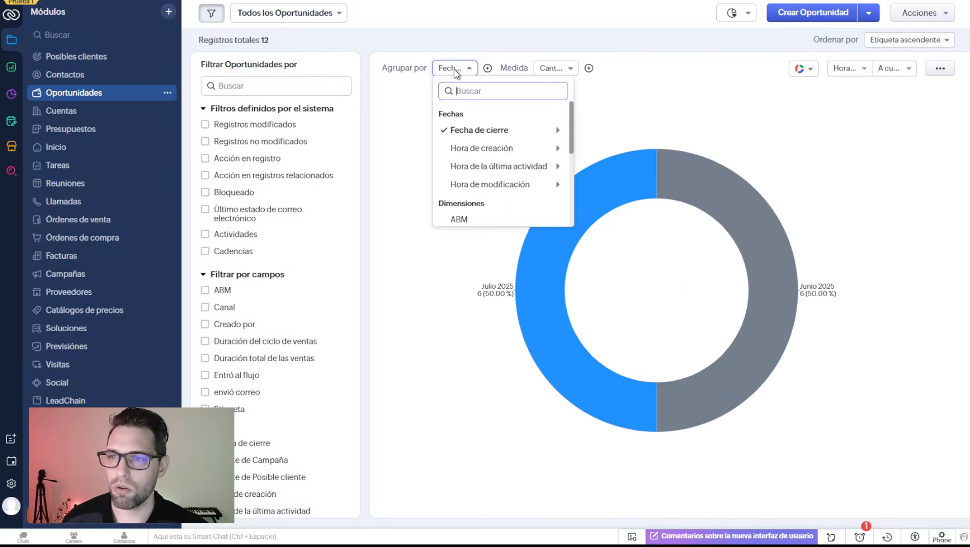
mouse_move(484, 134)
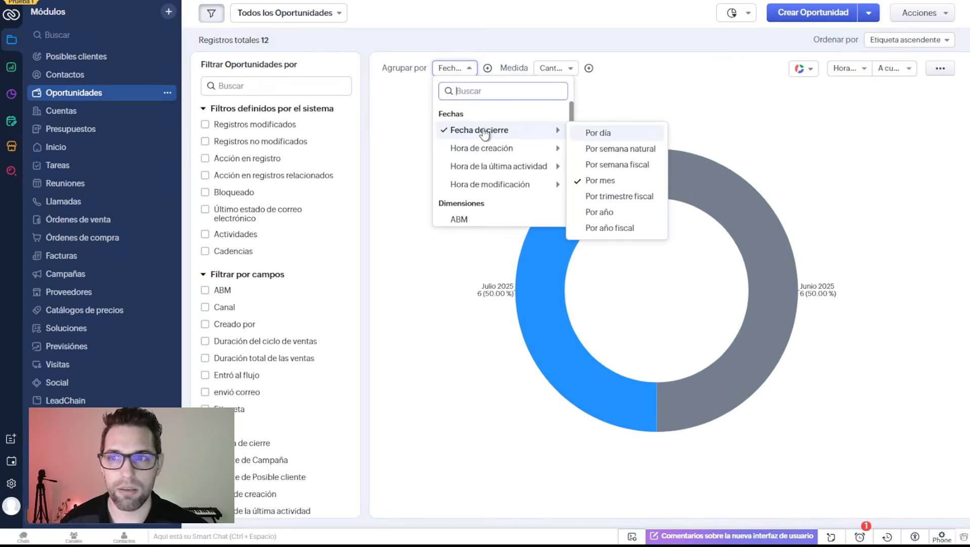
click(597, 134)
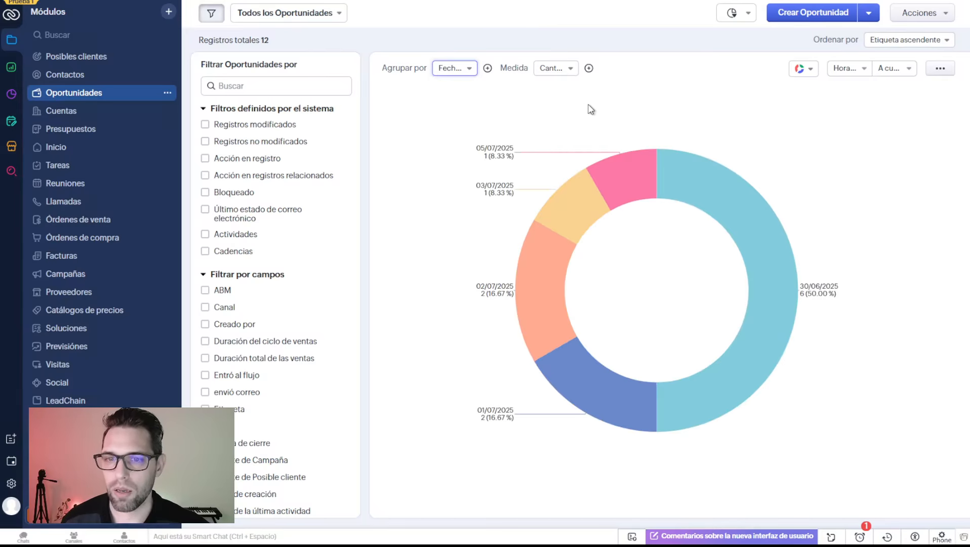
Step: Change the chart type to Gráfico de columnas and inspect the record counts per closing date
click(564, 73)
click(804, 68)
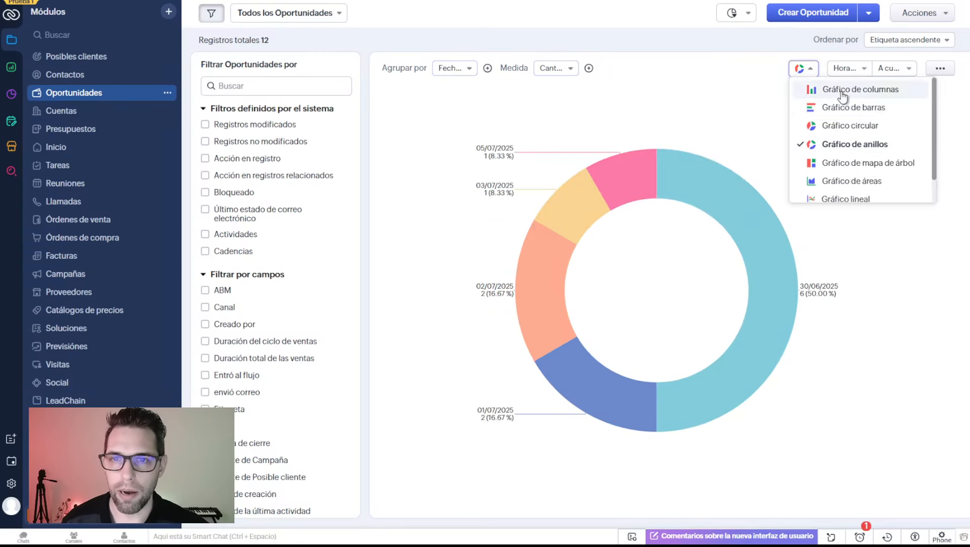
click(824, 90)
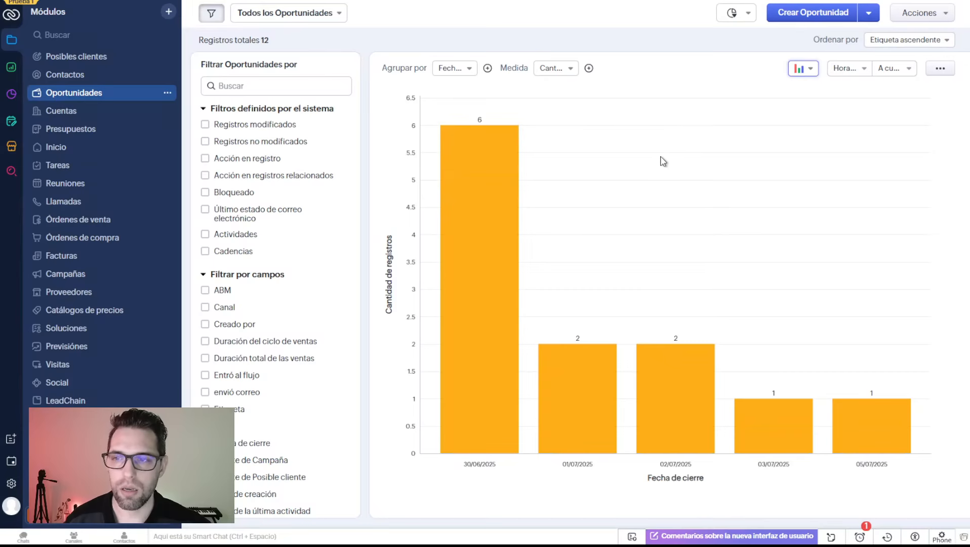
mouse_move(677, 318)
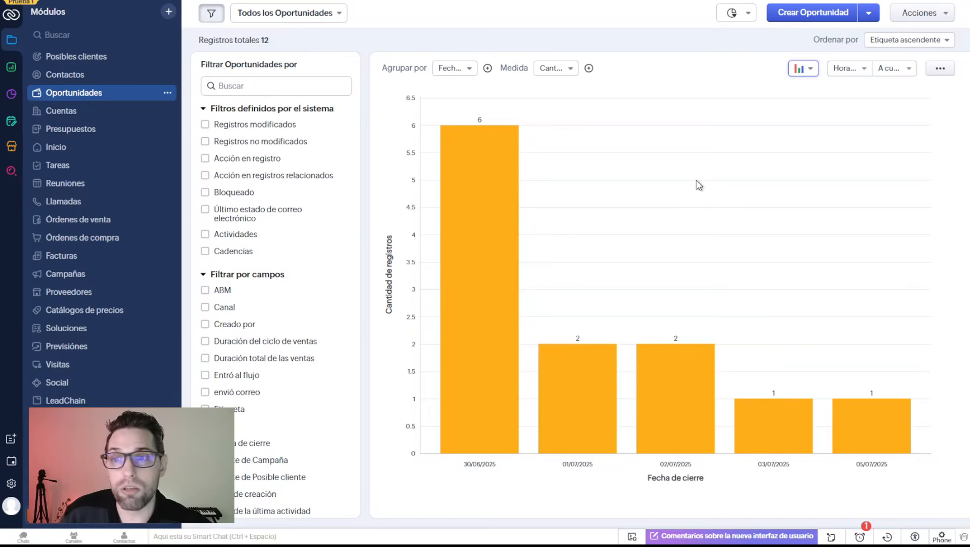
Step: Set the chart's measure to Suma de Importe and inspect the amounts per closing date
click(566, 73)
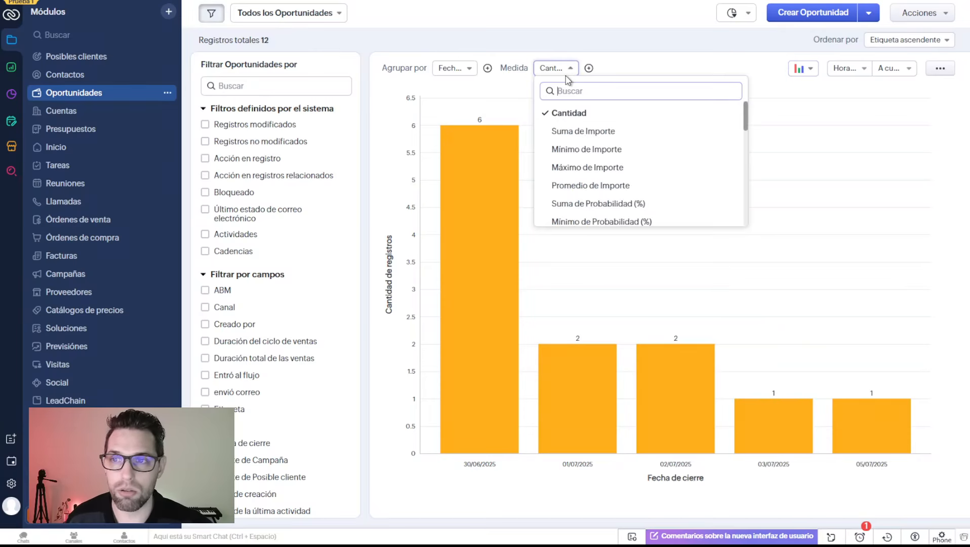
click(641, 133)
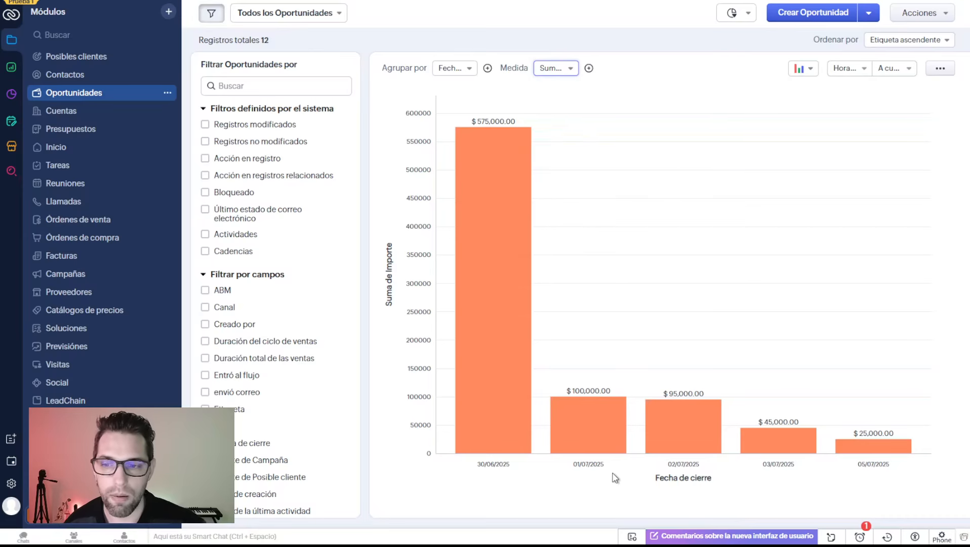
mouse_move(605, 437)
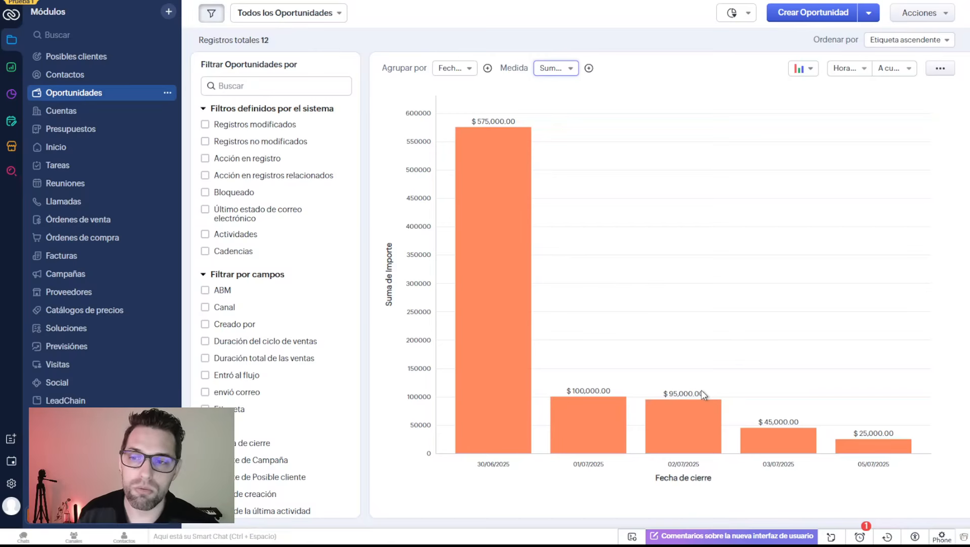
Step: Open the opportunity records behind the 30/06/2025 column, review the list, and return to the chart
mouse_move(504, 312)
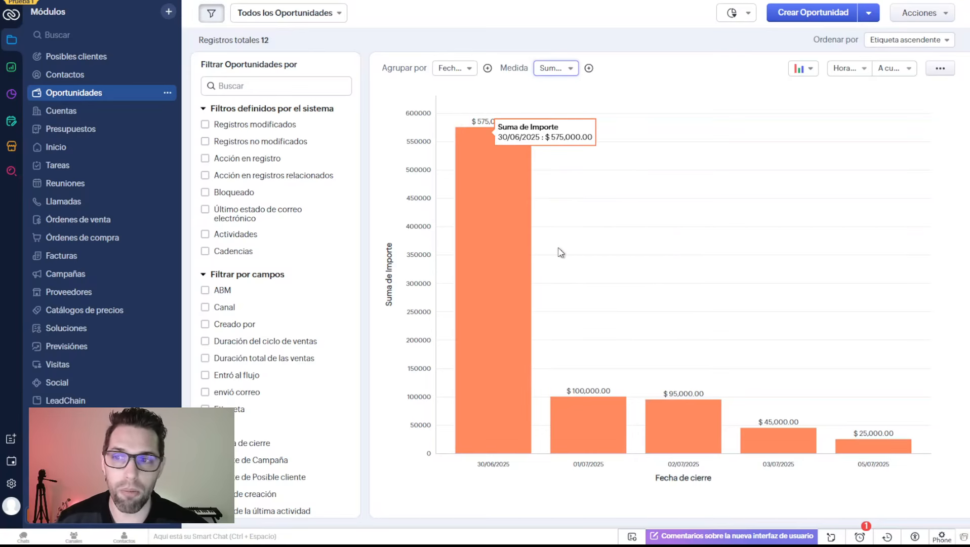
click(502, 233)
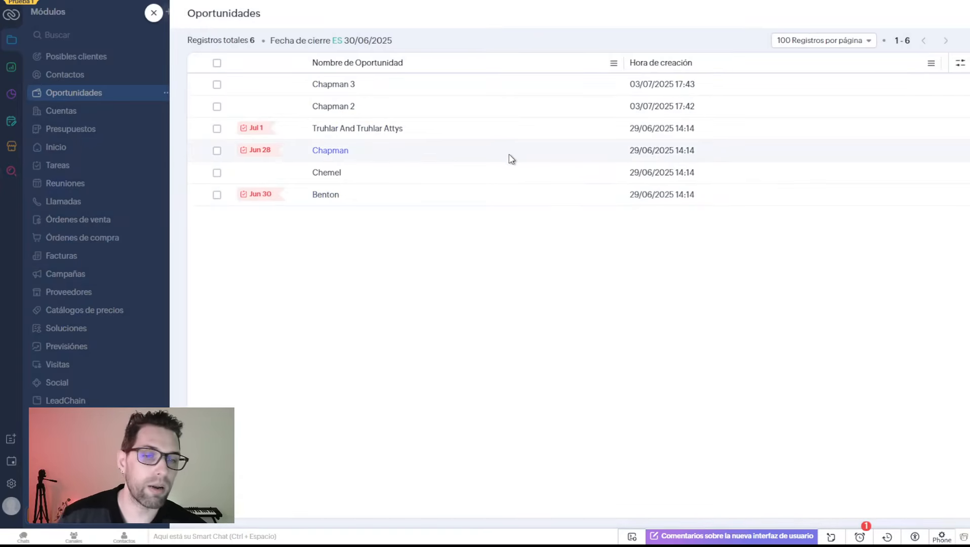
click(154, 13)
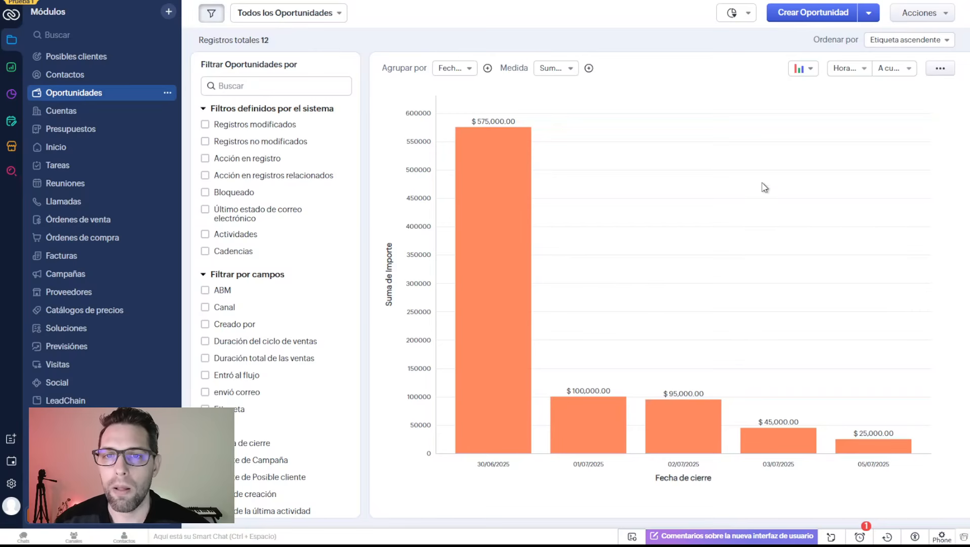
Step: Try the Gráfico de anillos chart type on the amounts and change the chart to Gráfico de mapa de árbol
click(804, 70)
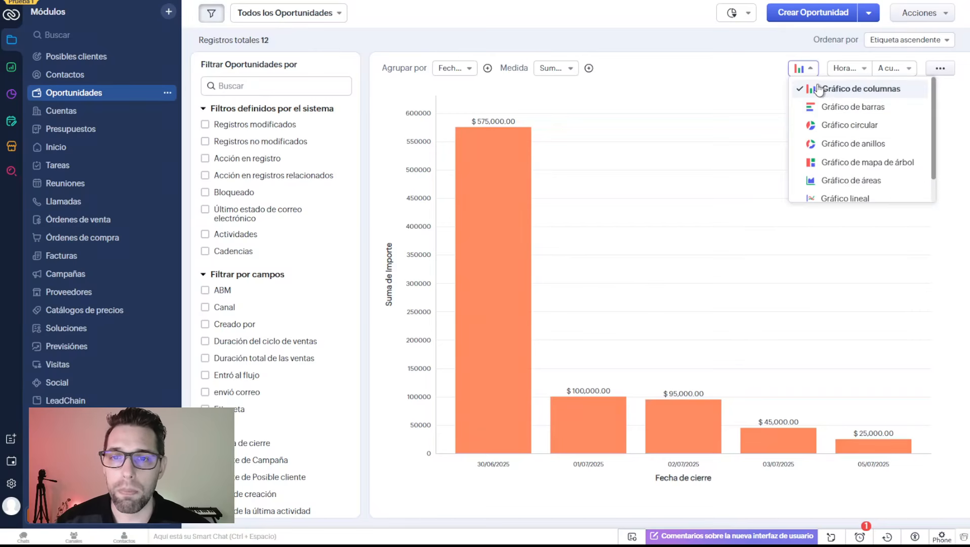
click(845, 145)
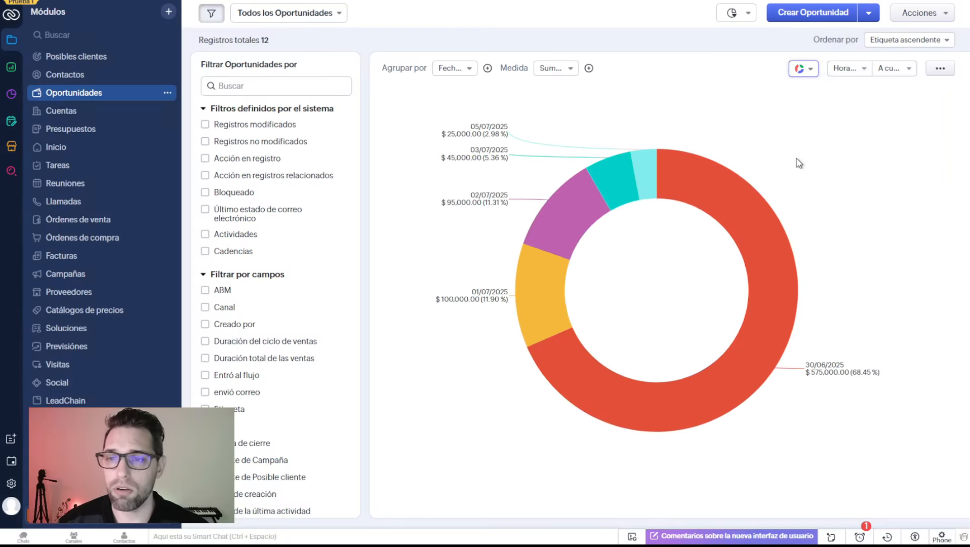
click(809, 69)
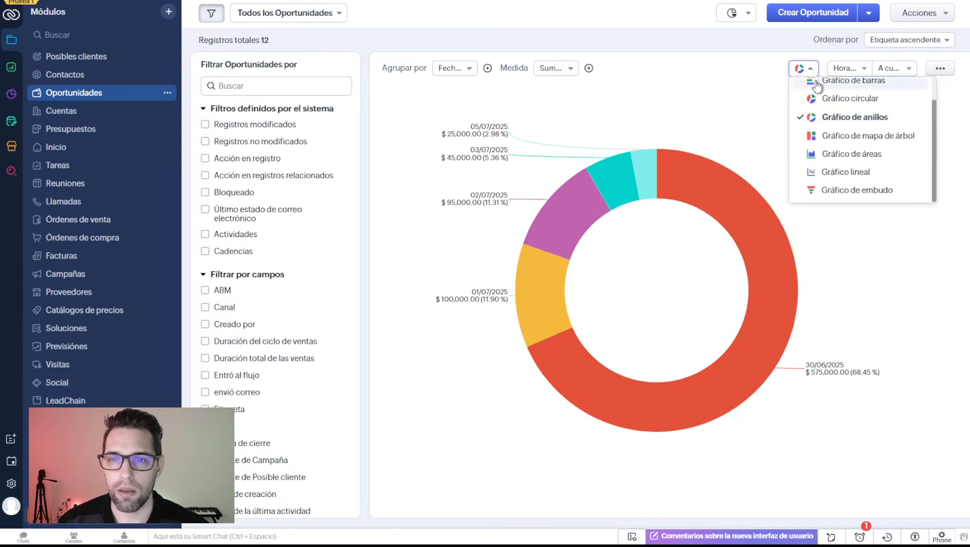
click(849, 137)
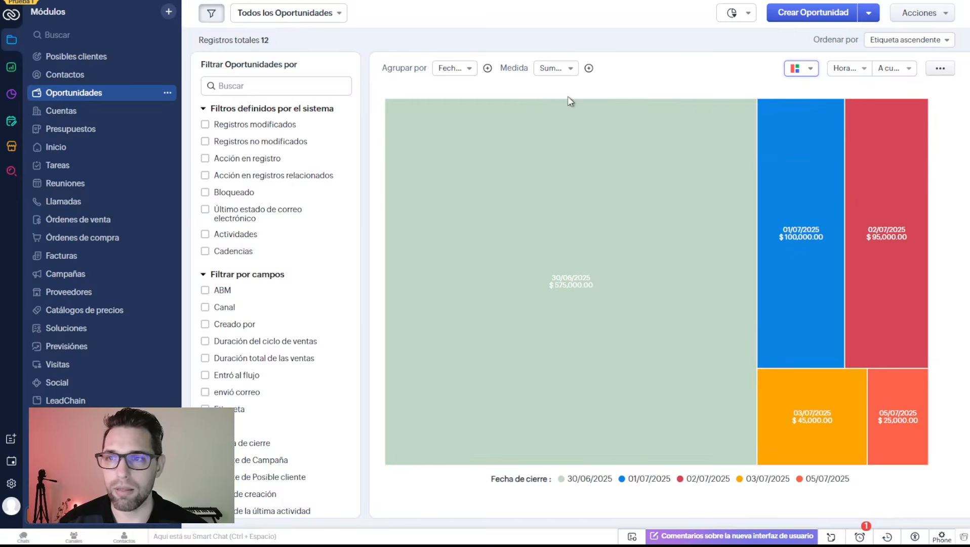
Step: Group the tree map by Fase, searching the grouping fields for "fase", and set its measure to Cantidad
click(473, 69)
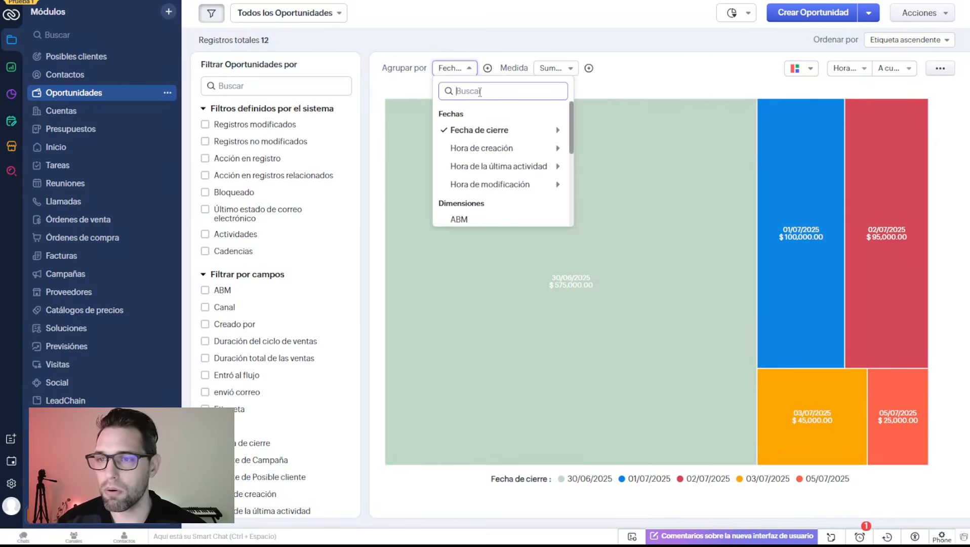
text(fase)
click(486, 128)
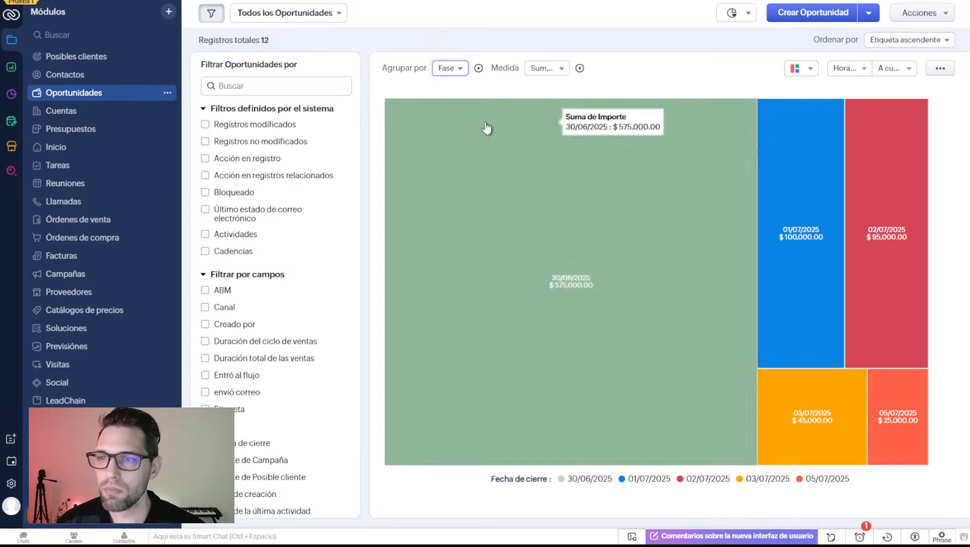
click(559, 75)
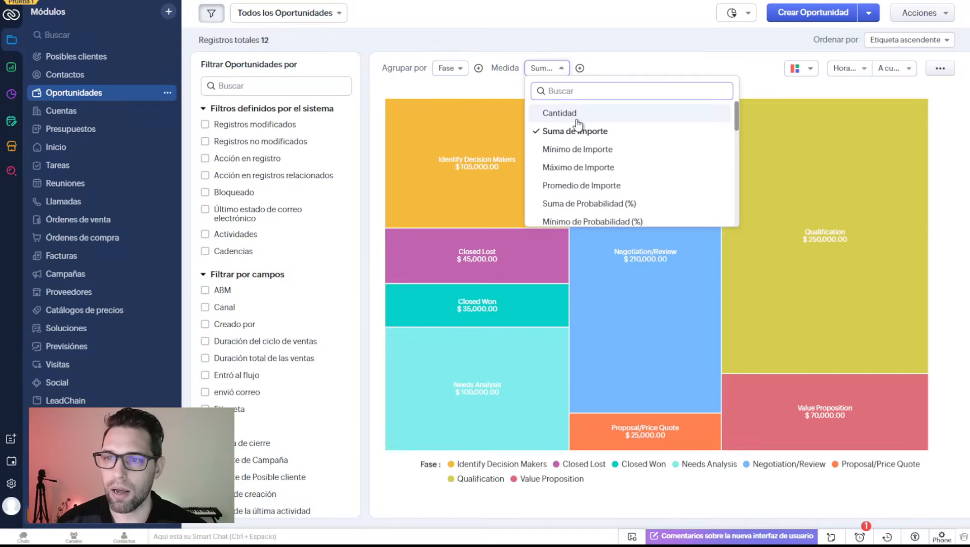
click(552, 111)
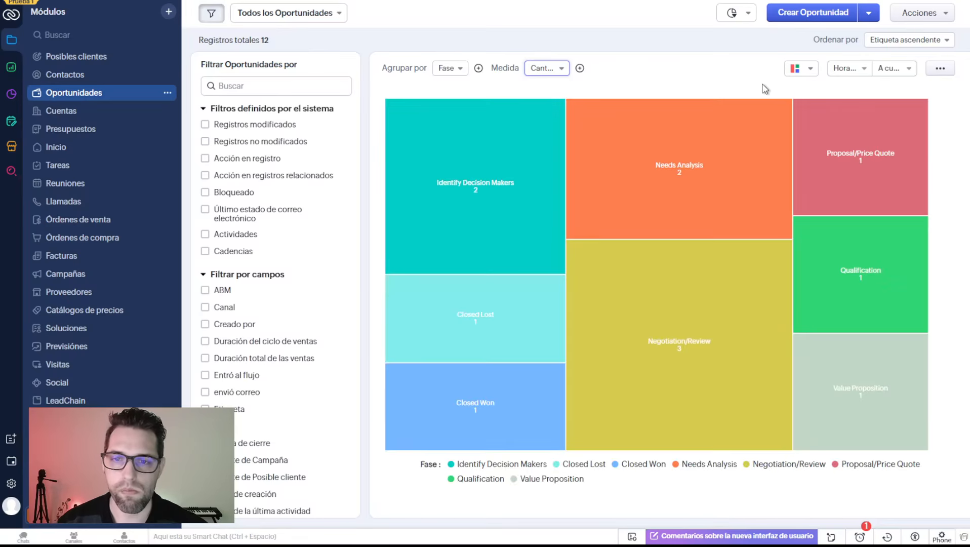
Step: Try Suma de Ingresos esperados as the tree map's measure and set the measure back to Cantidad
click(544, 69)
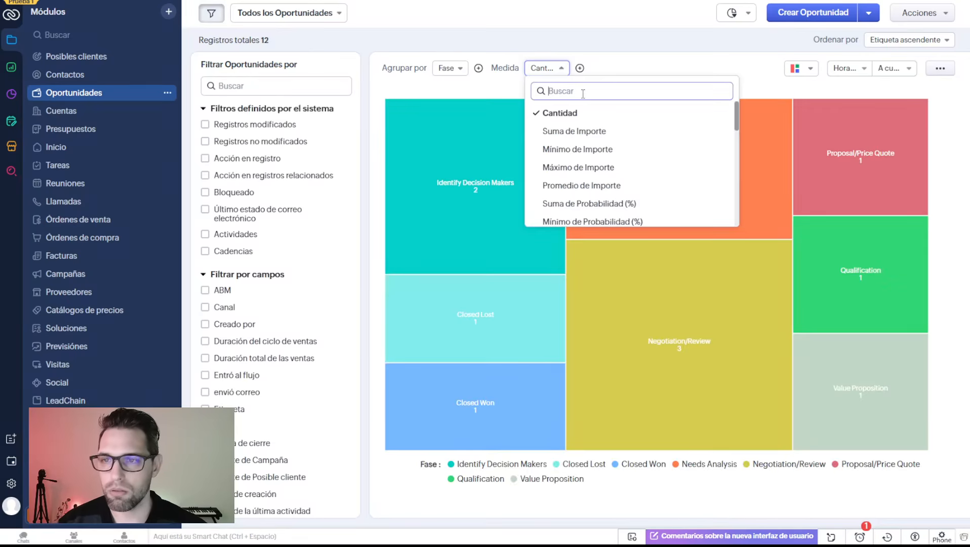
scroll(623, 144, down, 3)
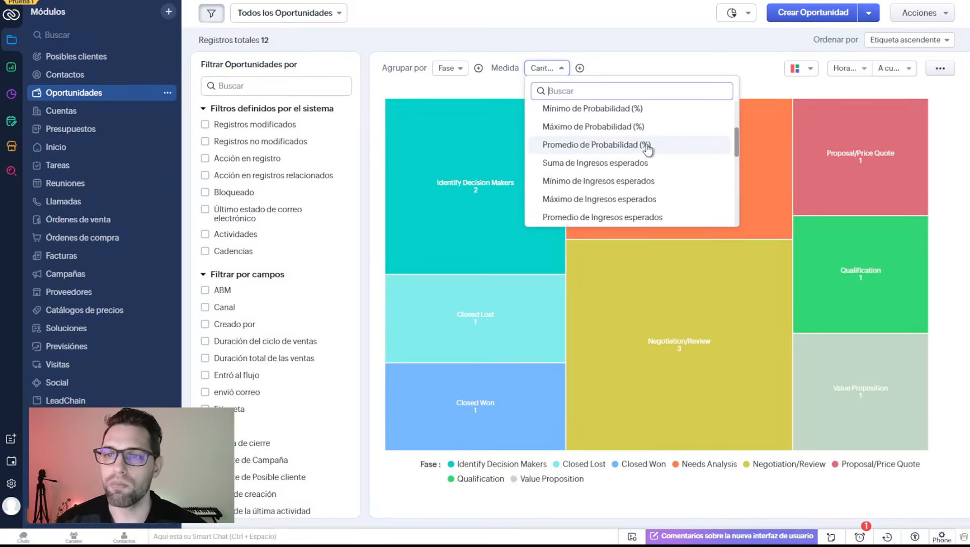
scroll(648, 152, up, 2)
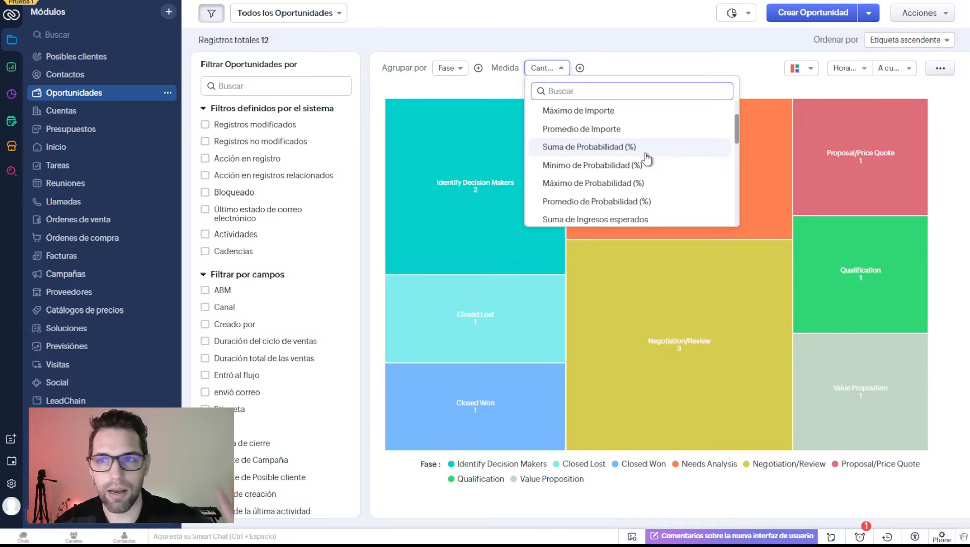
scroll(646, 162, down, 1)
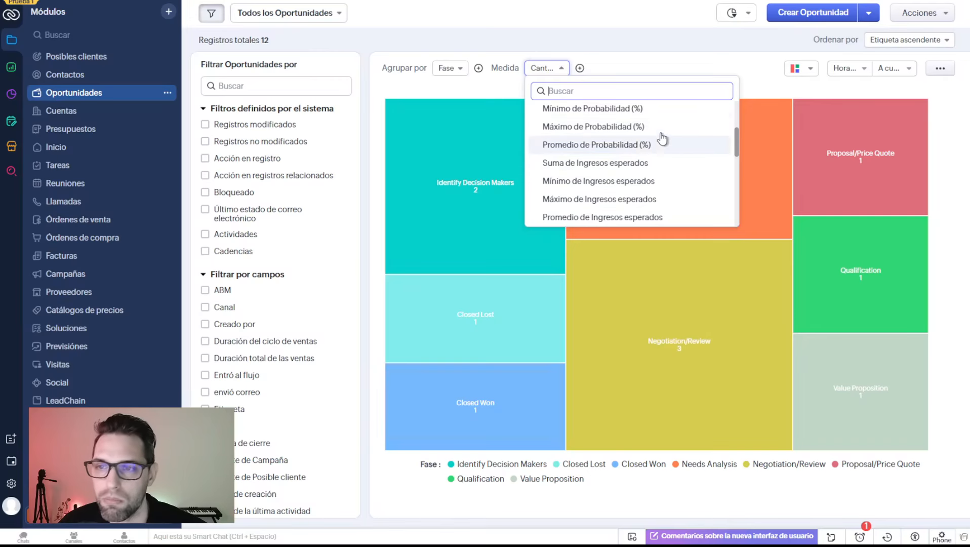
click(649, 163)
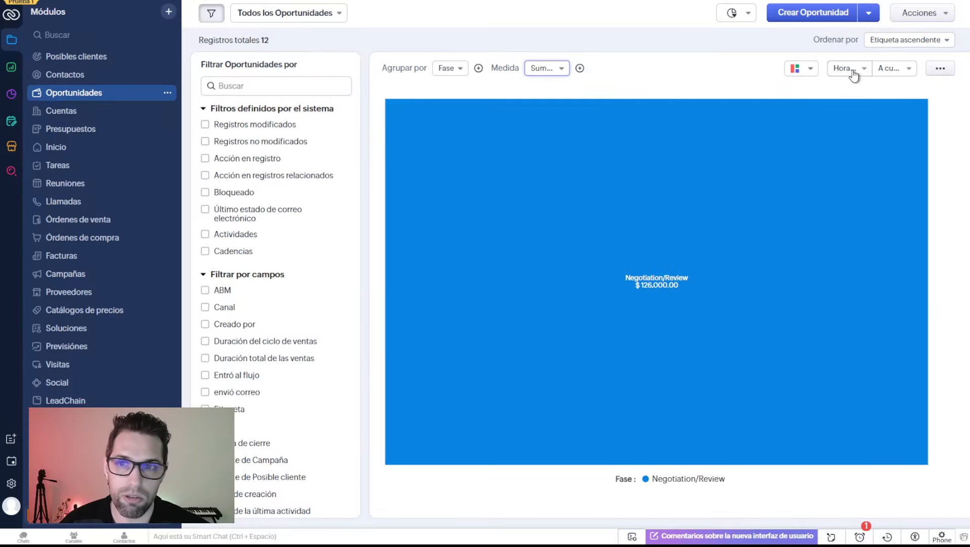
click(800, 68)
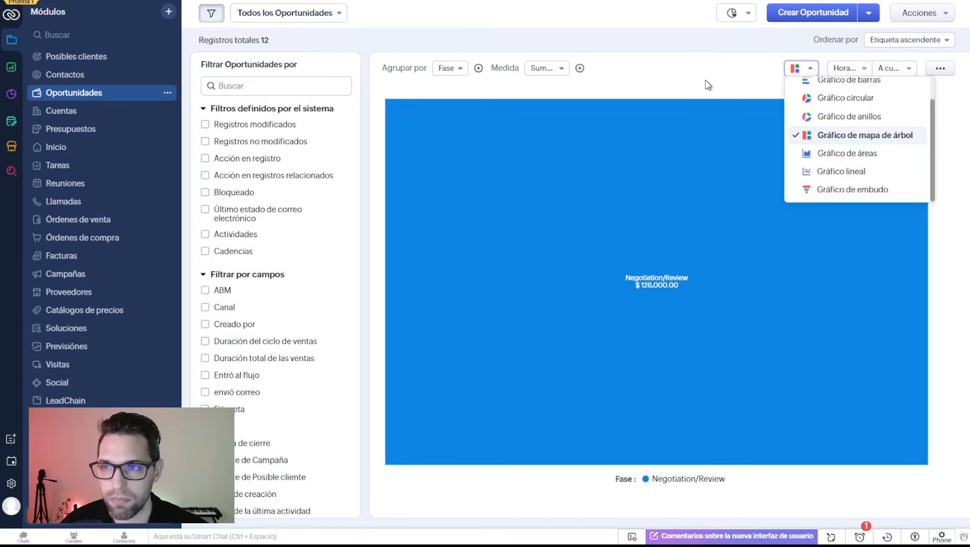
click(555, 74)
scroll(574, 119, up, 3)
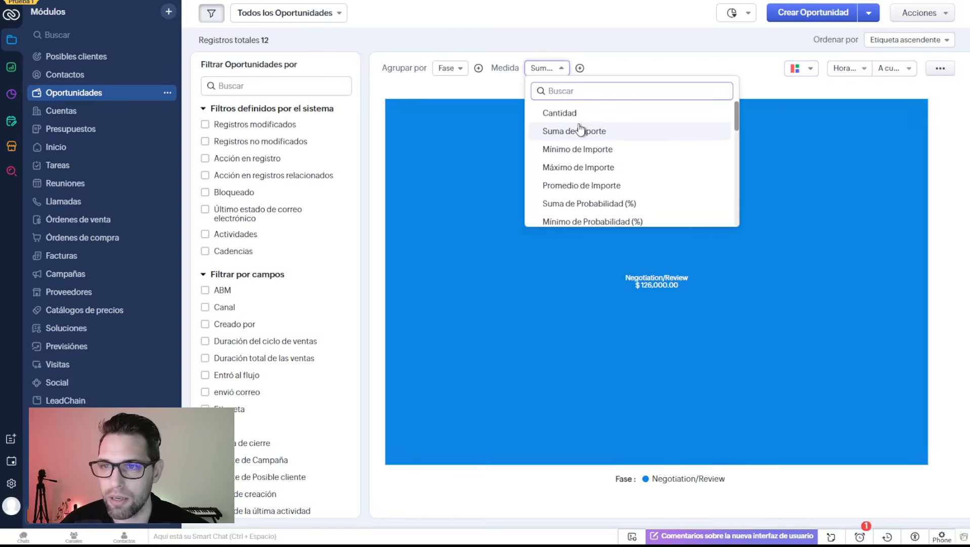
click(597, 121)
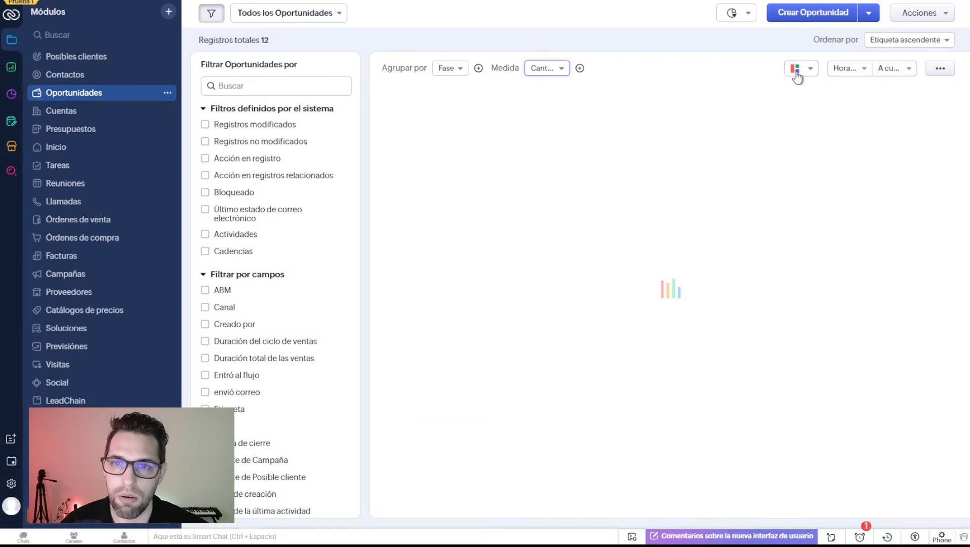
Step: Try the Gráfico de áreas, Gráfico lineal and Gráfico de embudo chart types on the opportunity counts per Fase
click(798, 68)
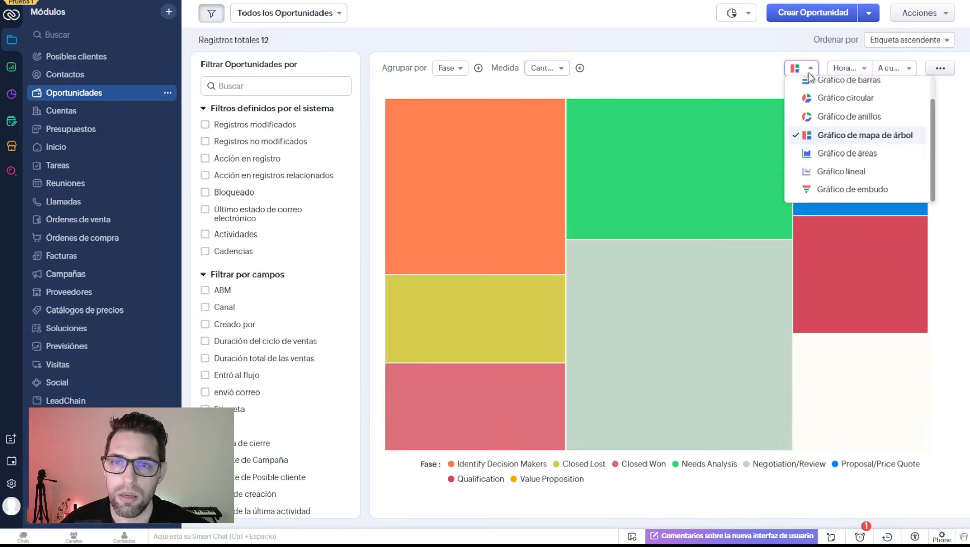
click(866, 158)
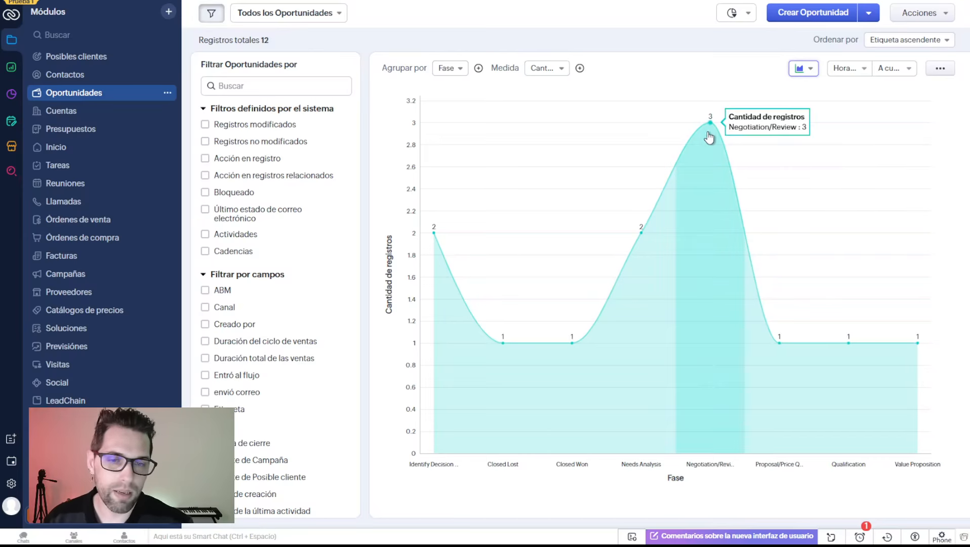
click(808, 69)
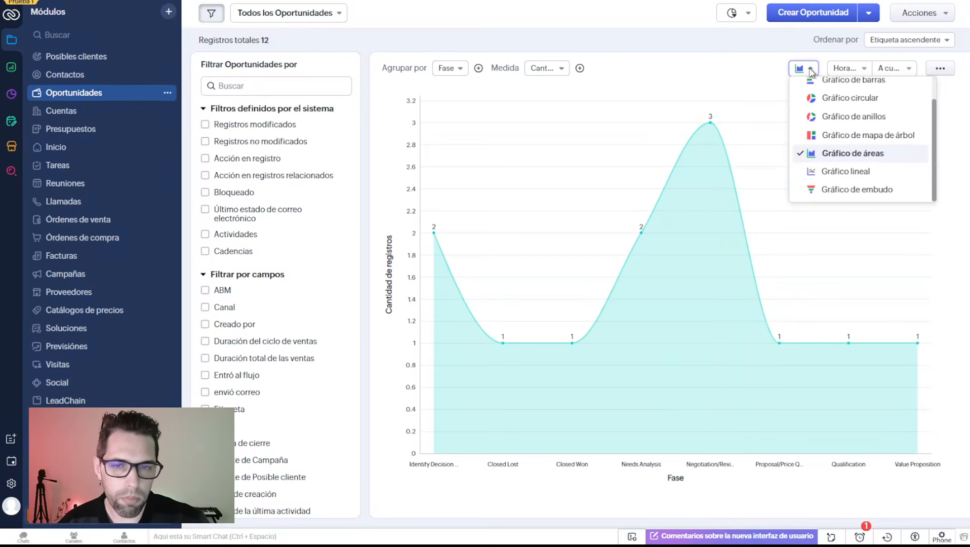
click(852, 172)
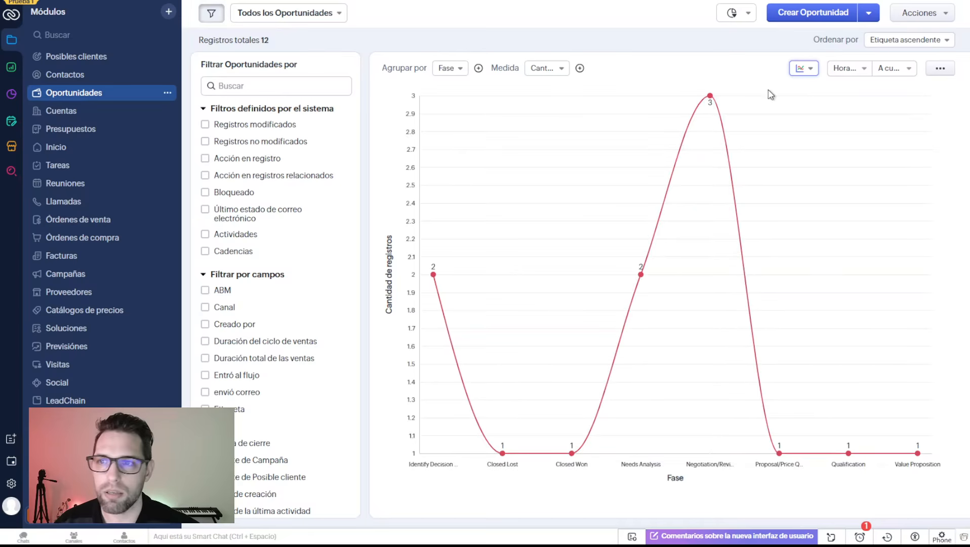
click(809, 70)
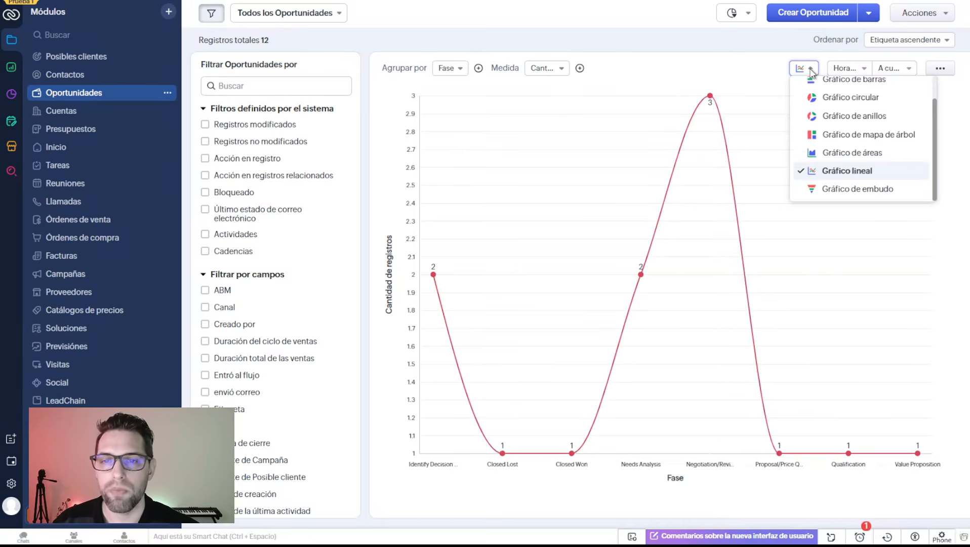
click(853, 189)
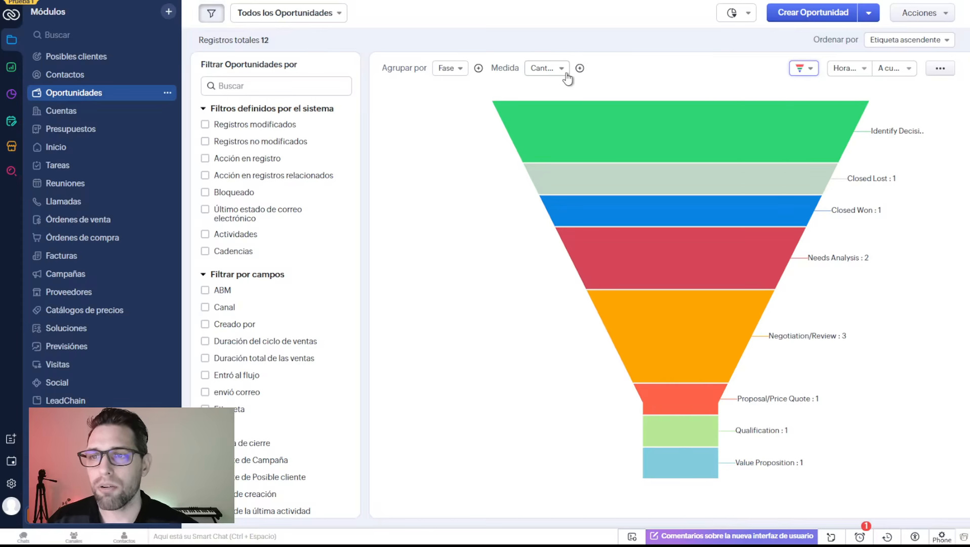
Step: Change the chart of opportunities per Fase to Gráfico de barras
click(812, 69)
scroll(835, 136, up, 1)
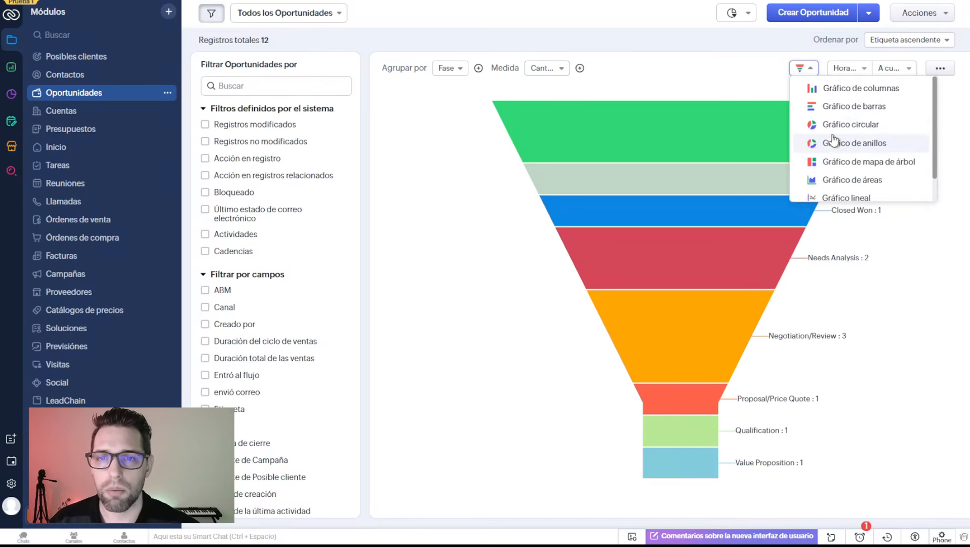
click(845, 109)
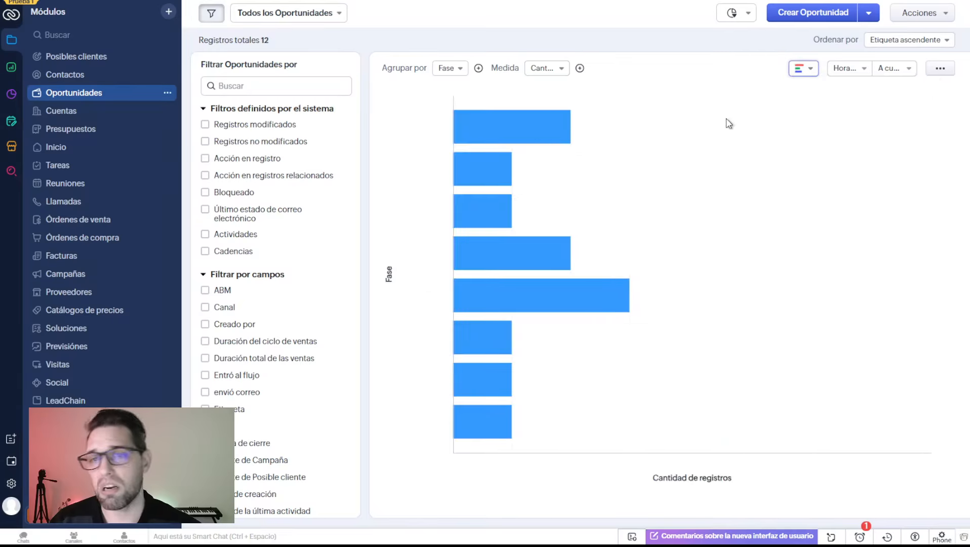
Step: Sort the bar chart by Valor ascendente and set its measure to Suma de Importe
click(905, 42)
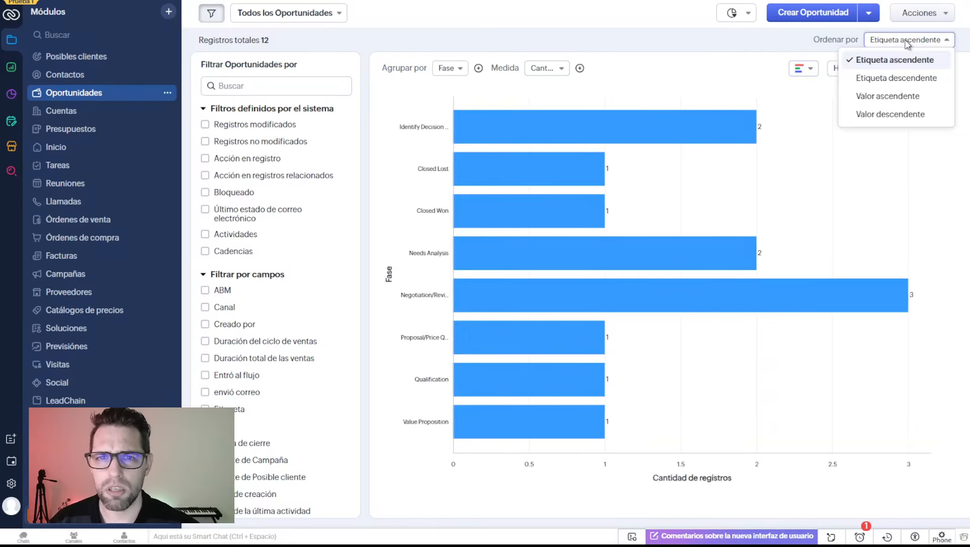
click(864, 97)
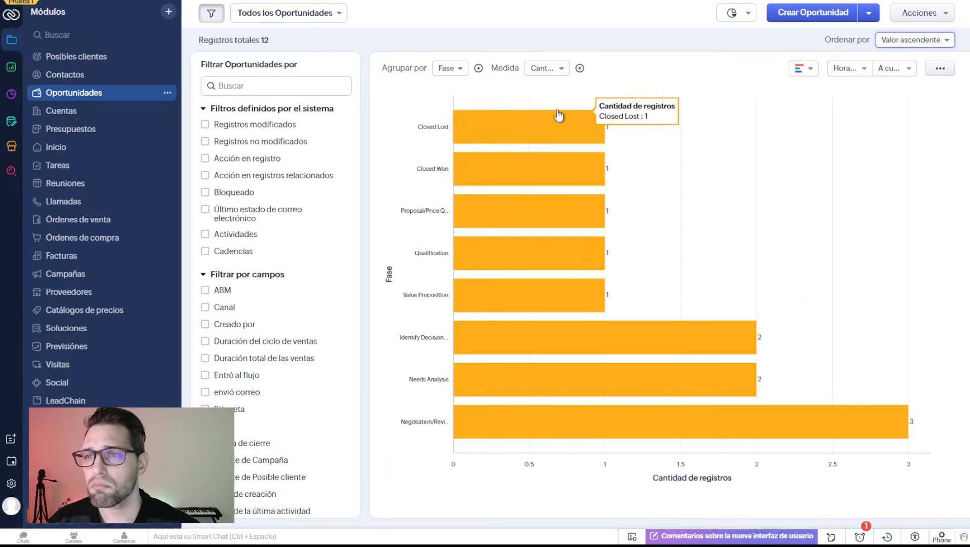
click(557, 70)
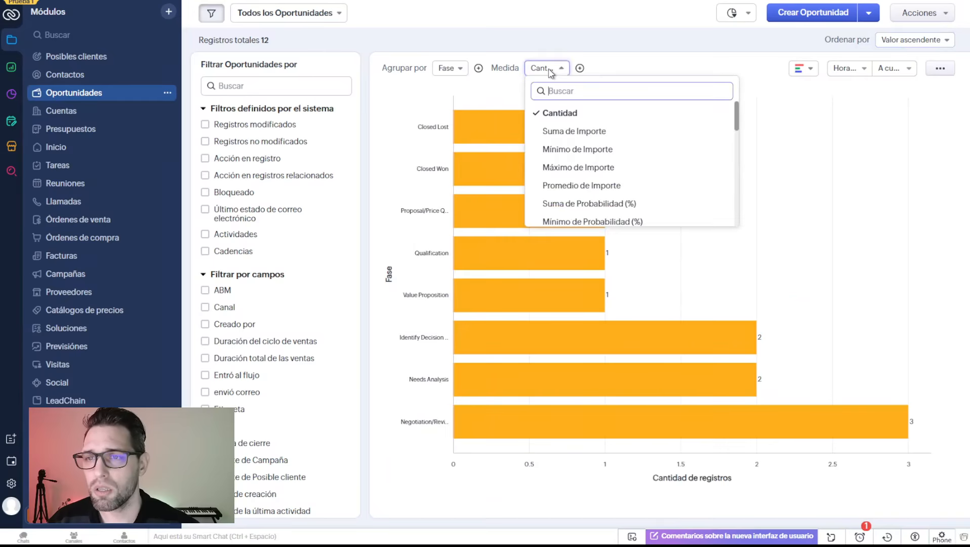
click(642, 131)
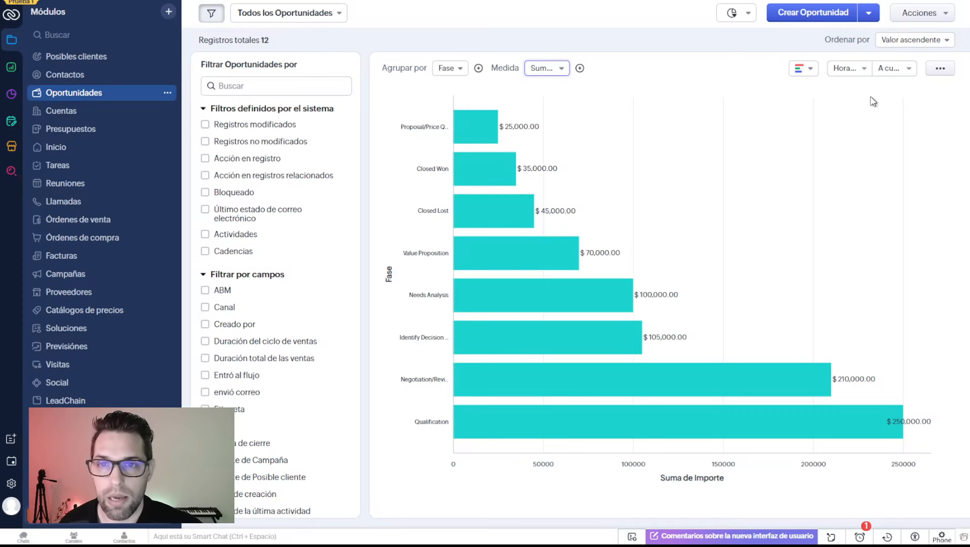
Step: Publish the bar chart to the organization's users under the name "Op. por fase"
click(939, 76)
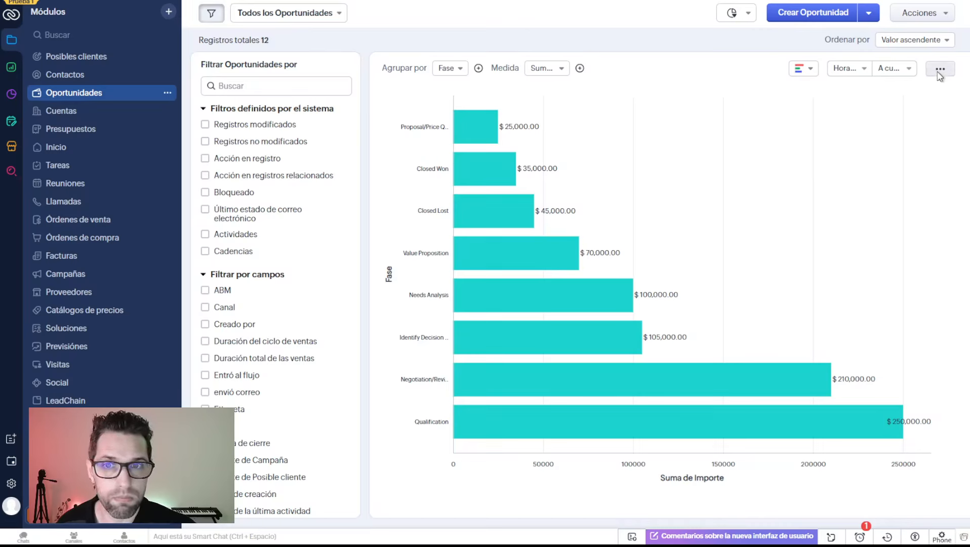
click(939, 76)
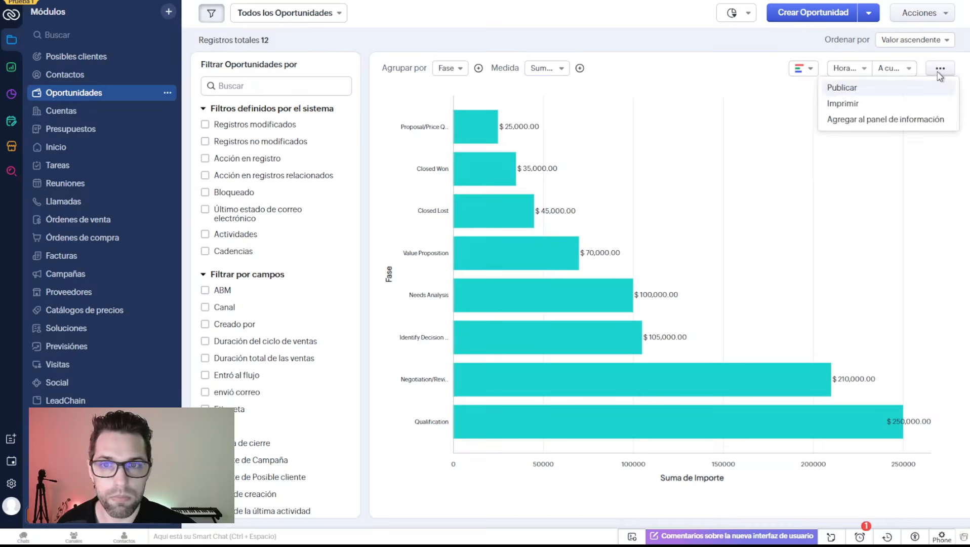
click(881, 90)
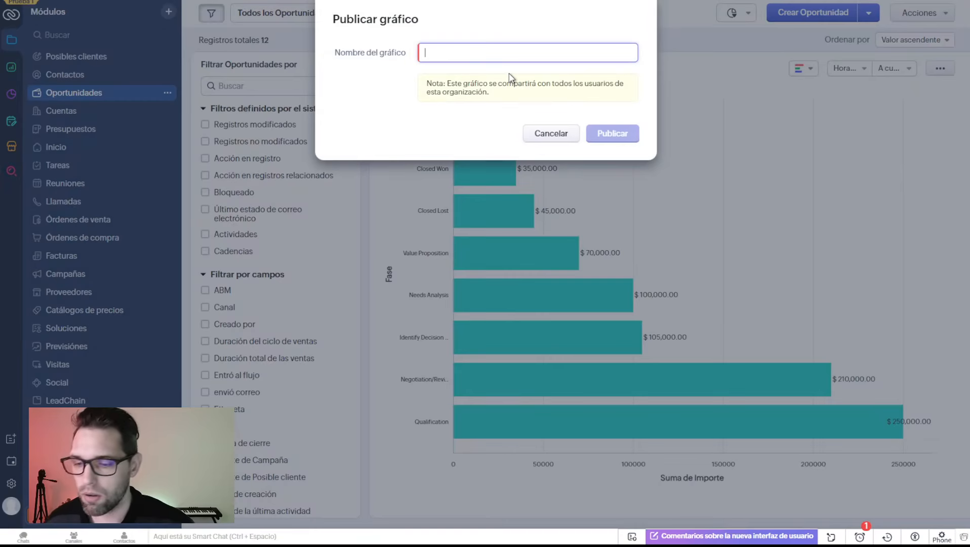
text(Op)
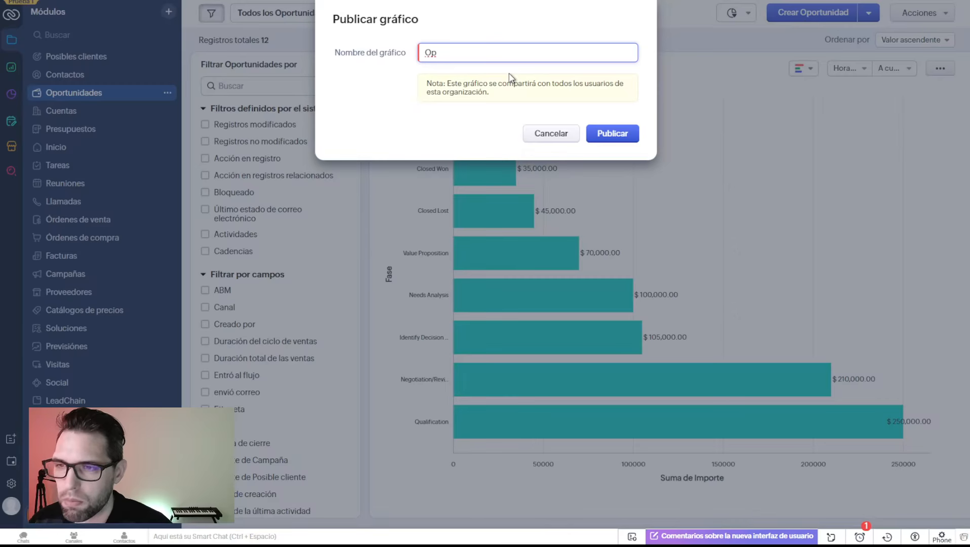
text(. por fase)
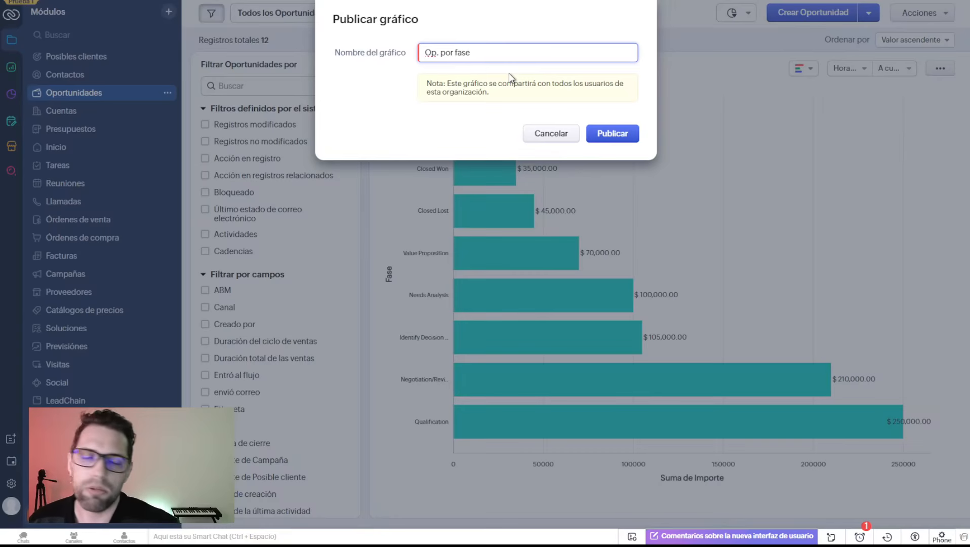
click(587, 135)
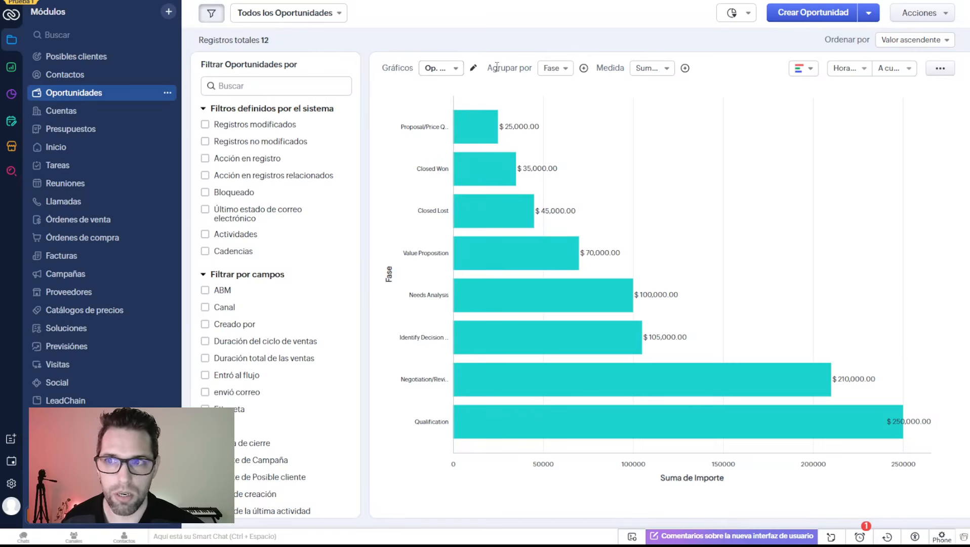
Step: Review the published chart's grouping and measure settings and look through the list of available charts
drag(494, 68, 519, 68)
drag(608, 68, 621, 68)
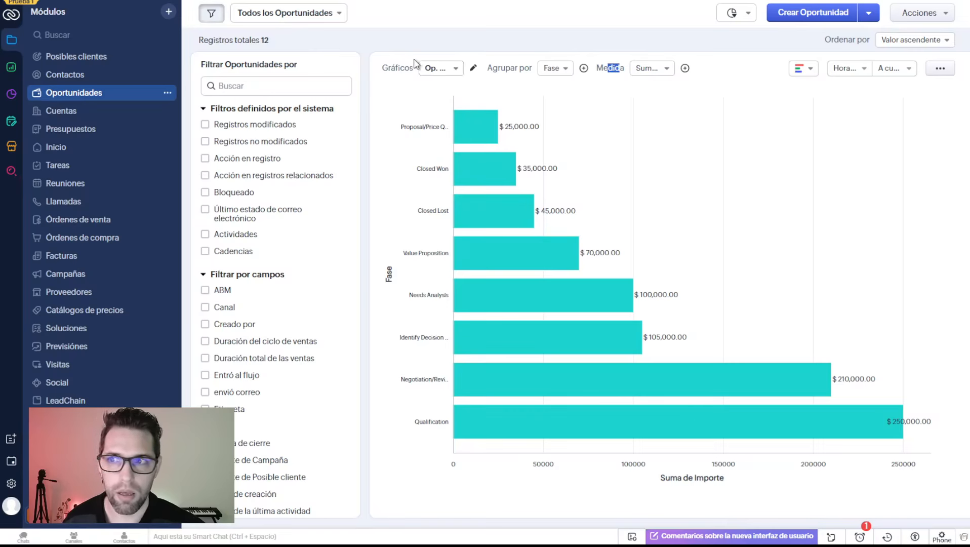
drag(394, 68, 405, 68)
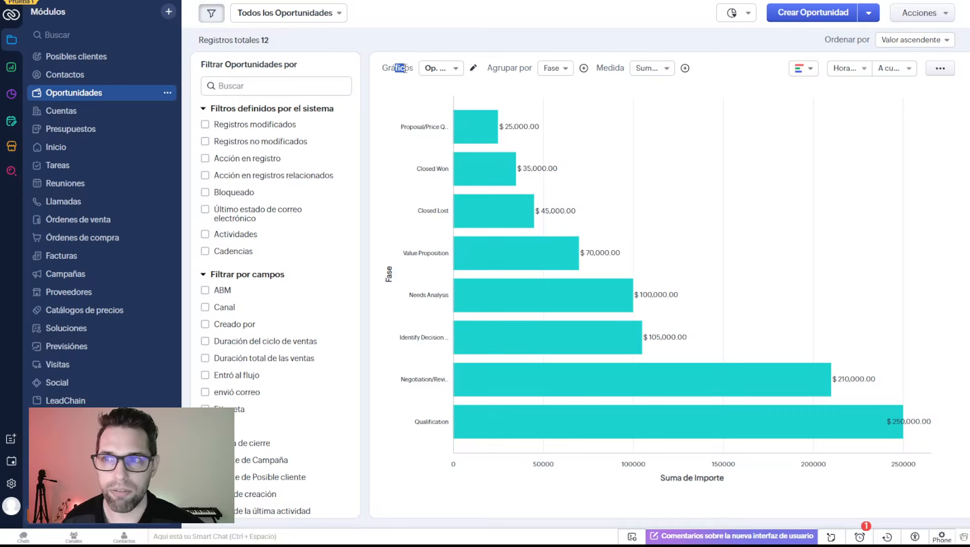
click(455, 70)
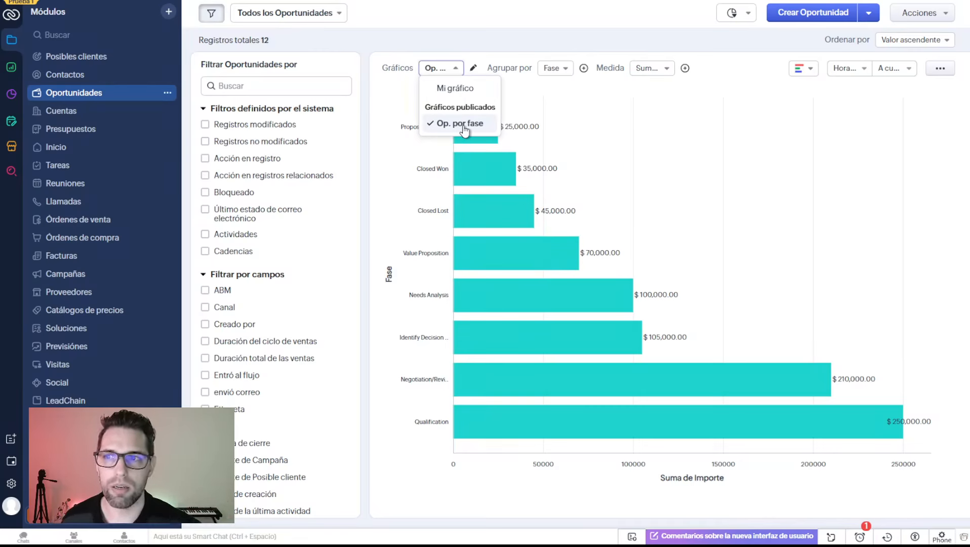
click(483, 23)
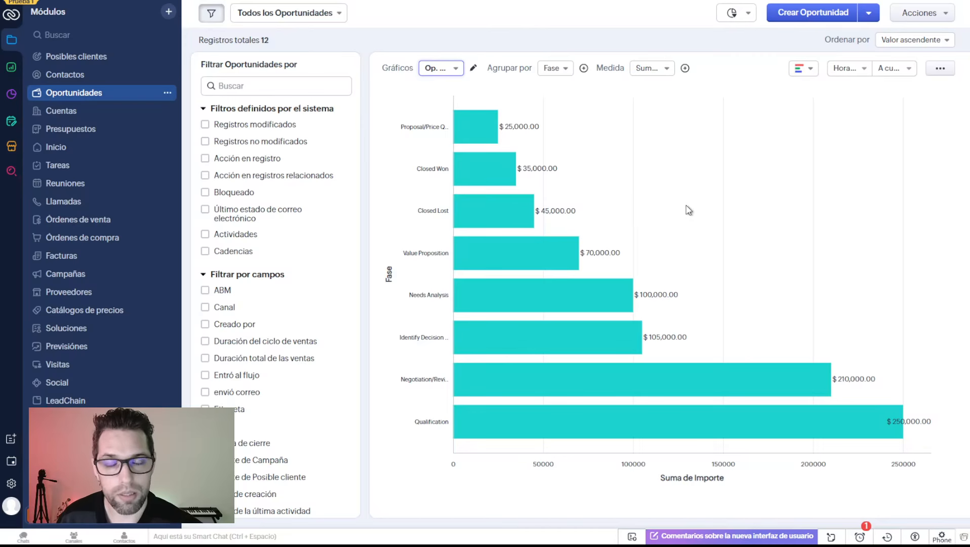
Step: Set the published chart's measure to Promedio de Importe and republish it
click(653, 69)
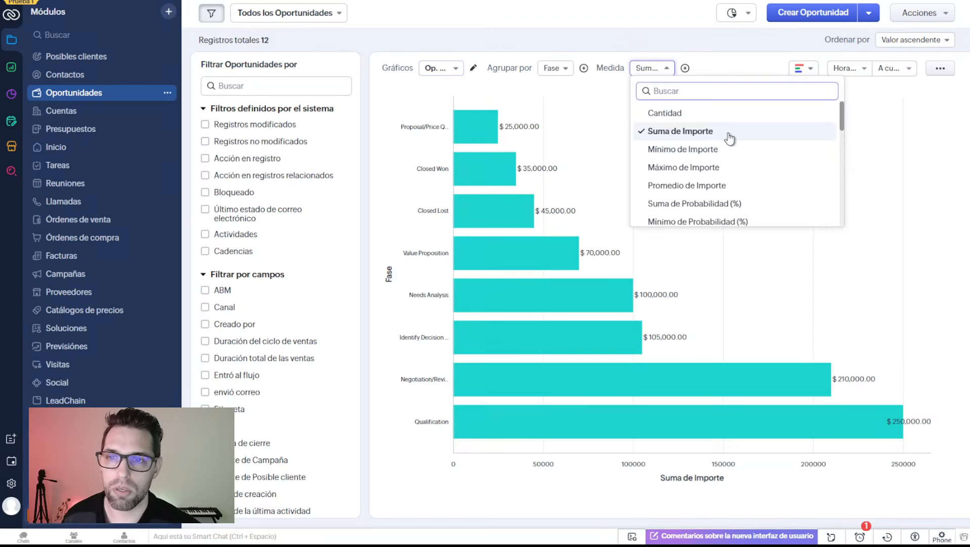
click(725, 186)
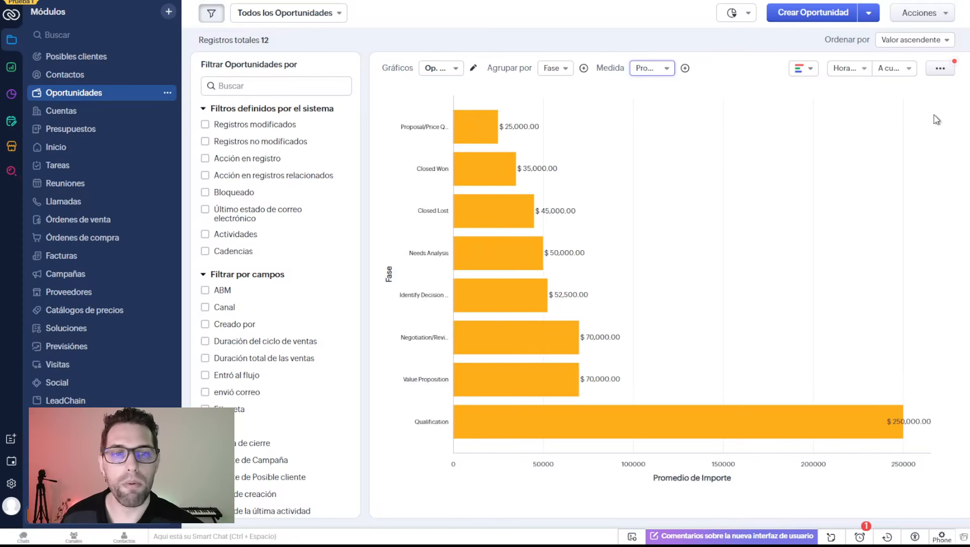
click(941, 71)
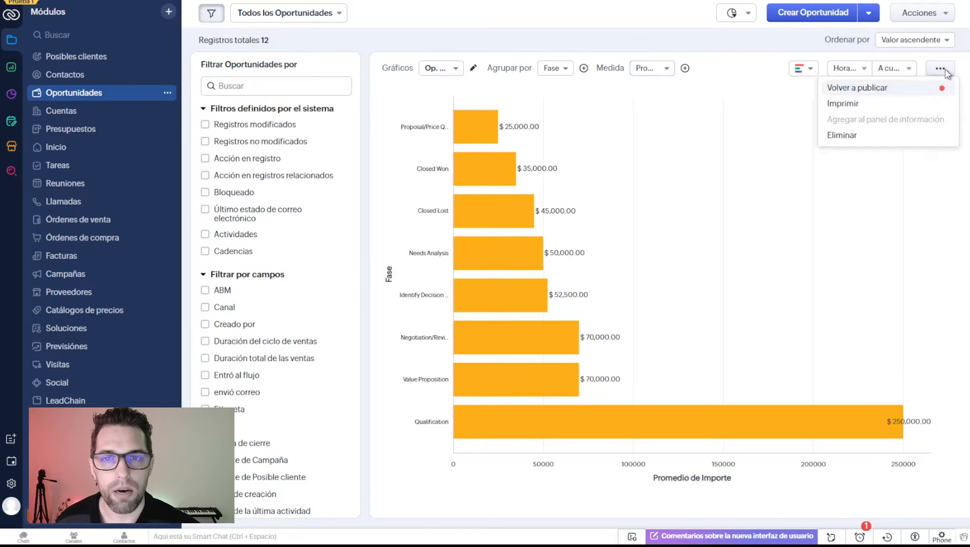
click(903, 96)
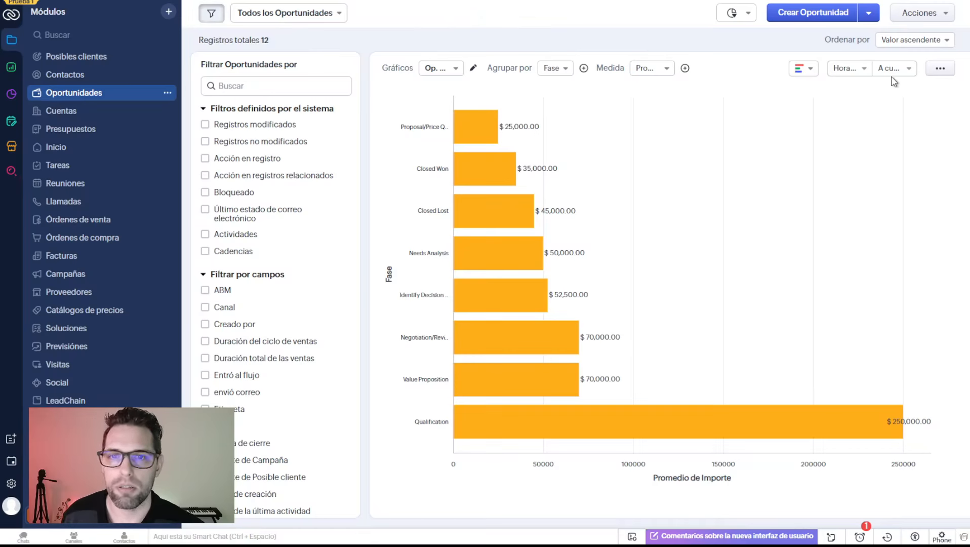
Step: Filter the published chart to opportunities whose Hora de creación is Hoy
click(863, 76)
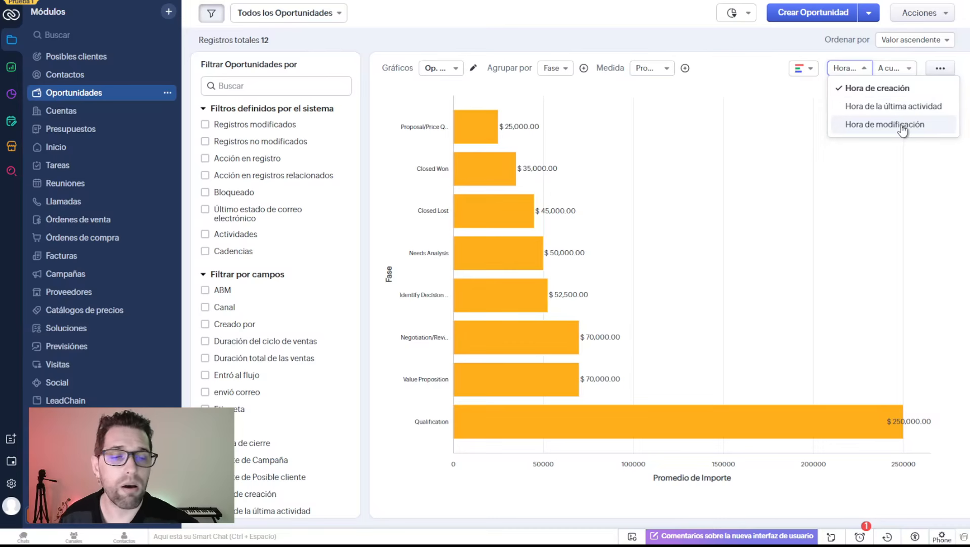
click(886, 97)
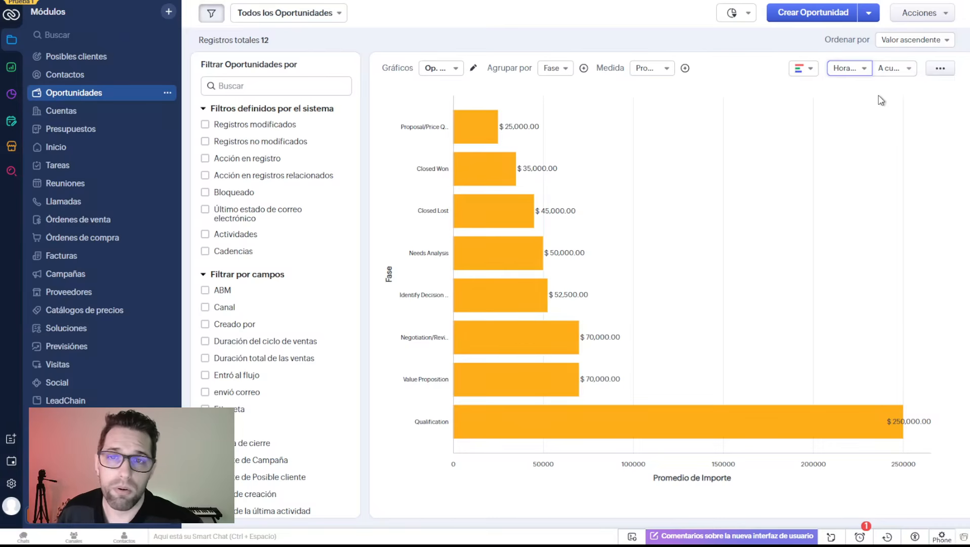
click(890, 69)
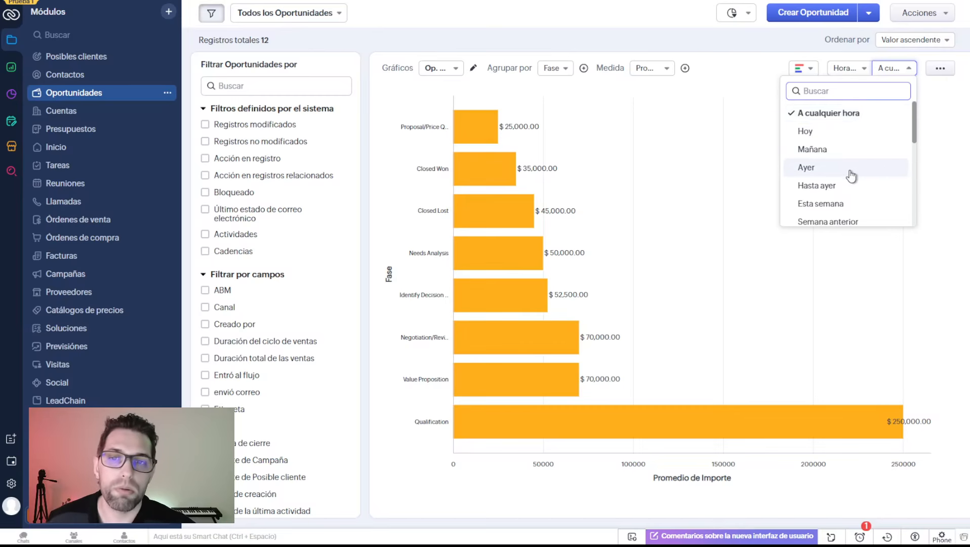
scroll(851, 176, down, 3)
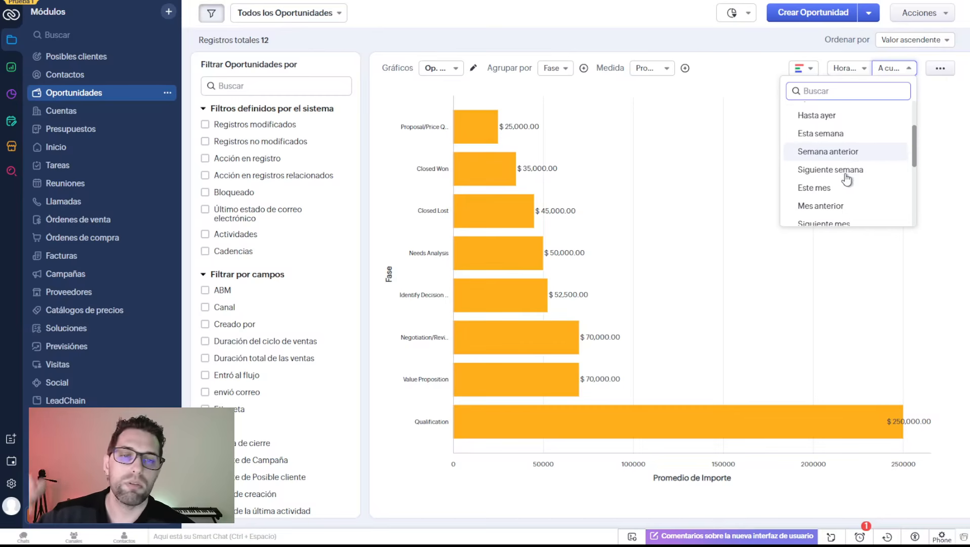
scroll(851, 164, down, 5)
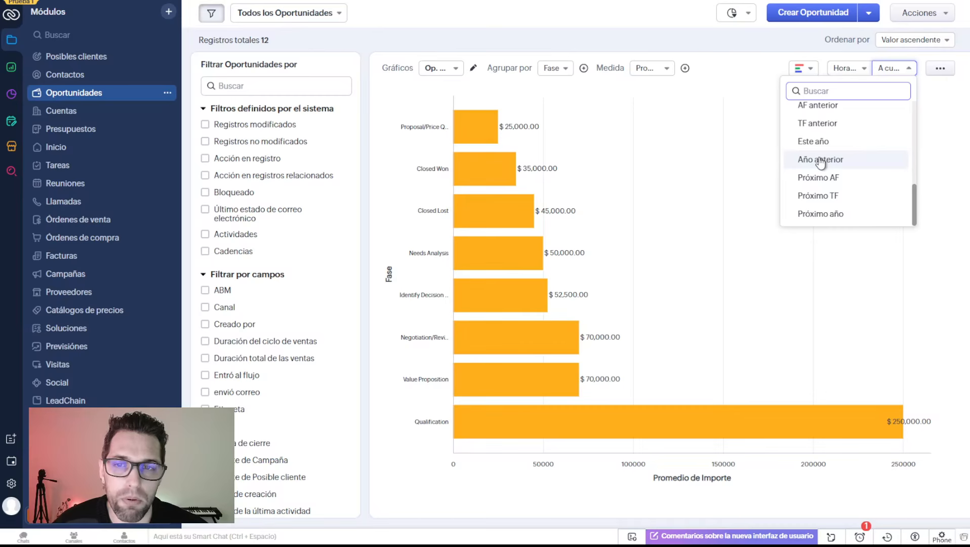
scroll(825, 154, up, 10)
scroll(828, 155, up, 1)
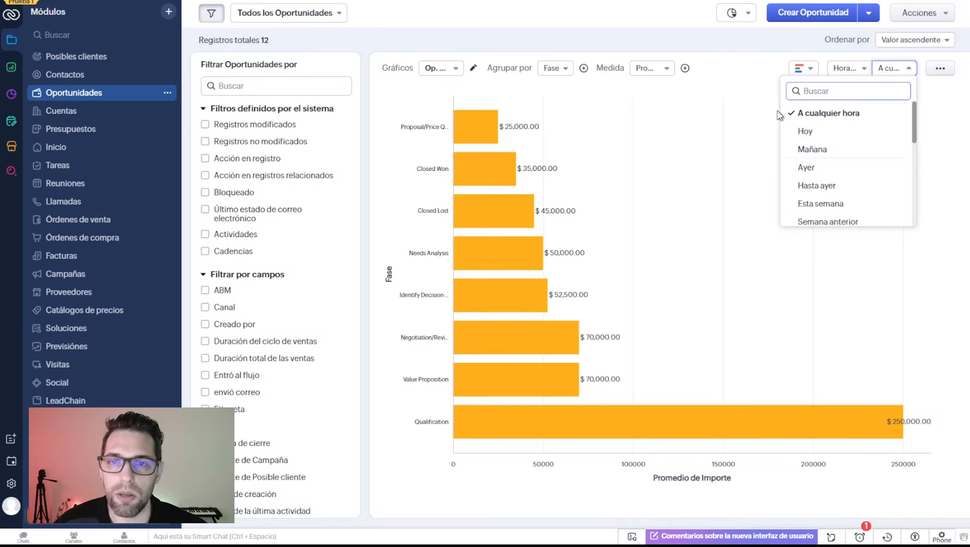
click(825, 135)
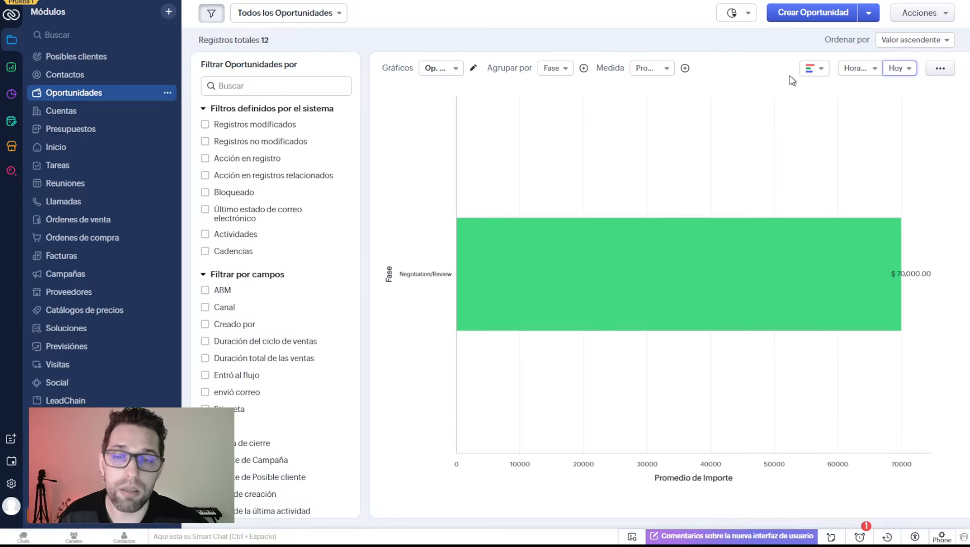
mouse_move(487, 296)
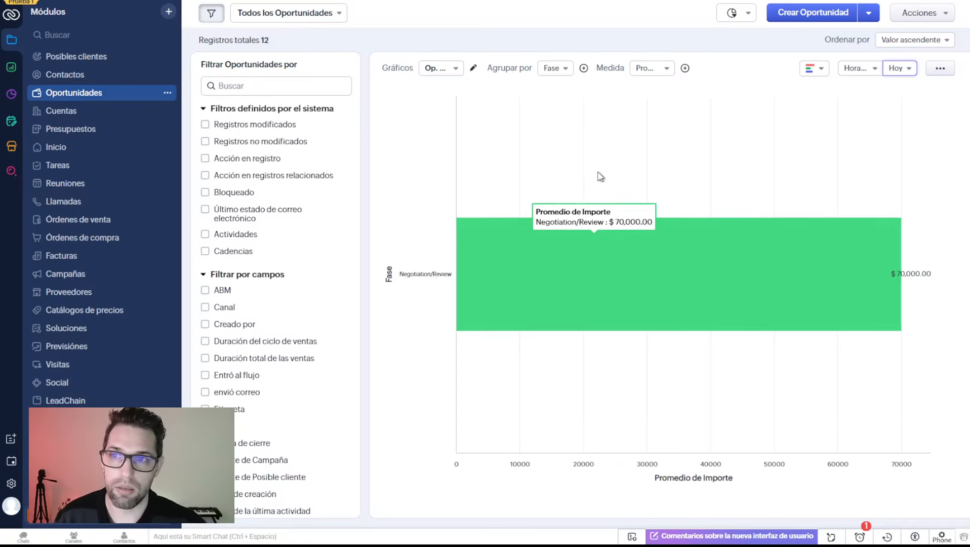
Step: Set the chart's measure to Cantidad
double_click(610, 68)
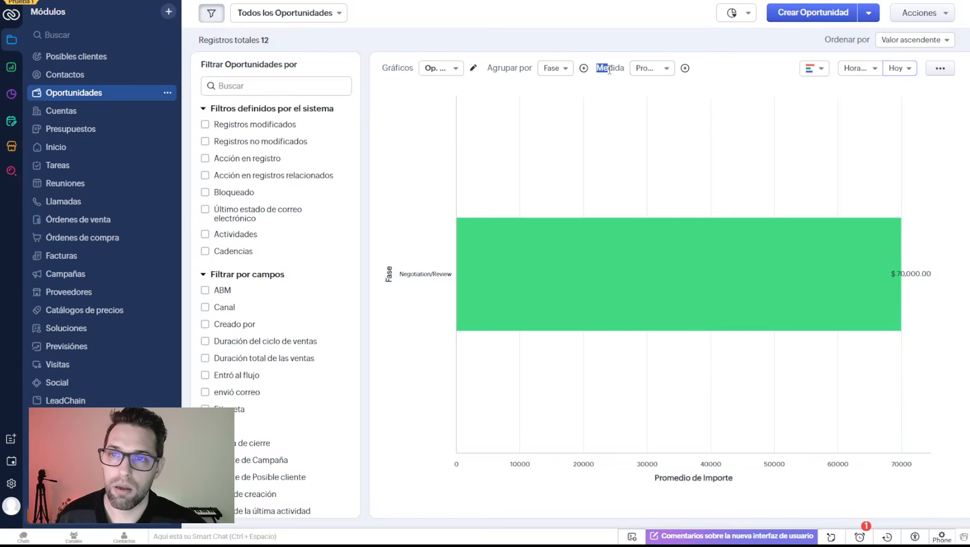
click(651, 68)
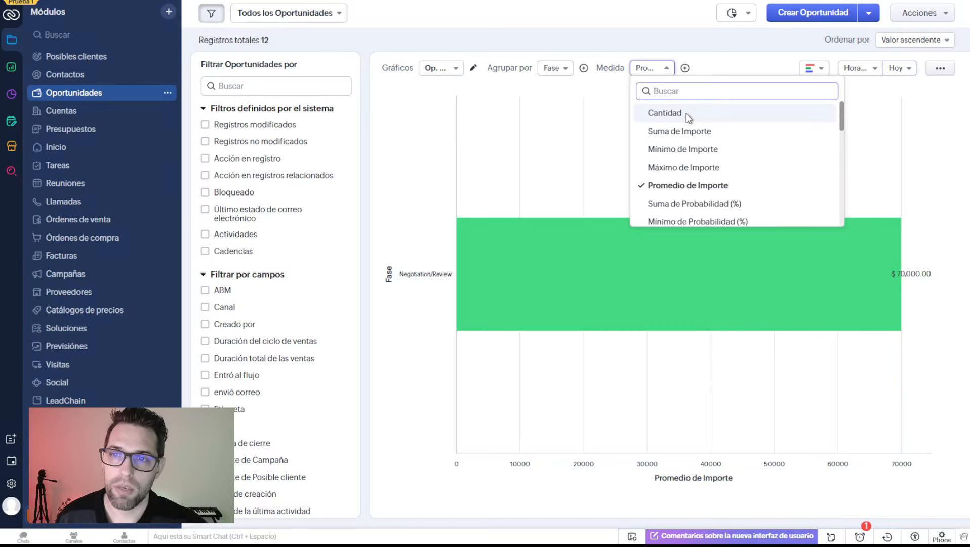
click(686, 114)
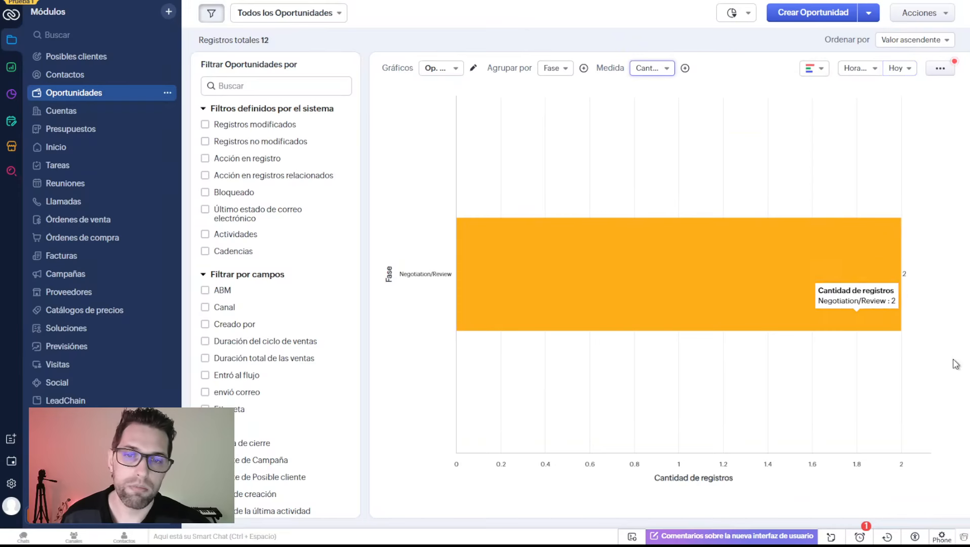
Step: Check the opportunities behind the Negotiation/Review bar and reset the chart's time filter to A cualquier hora
click(919, 277)
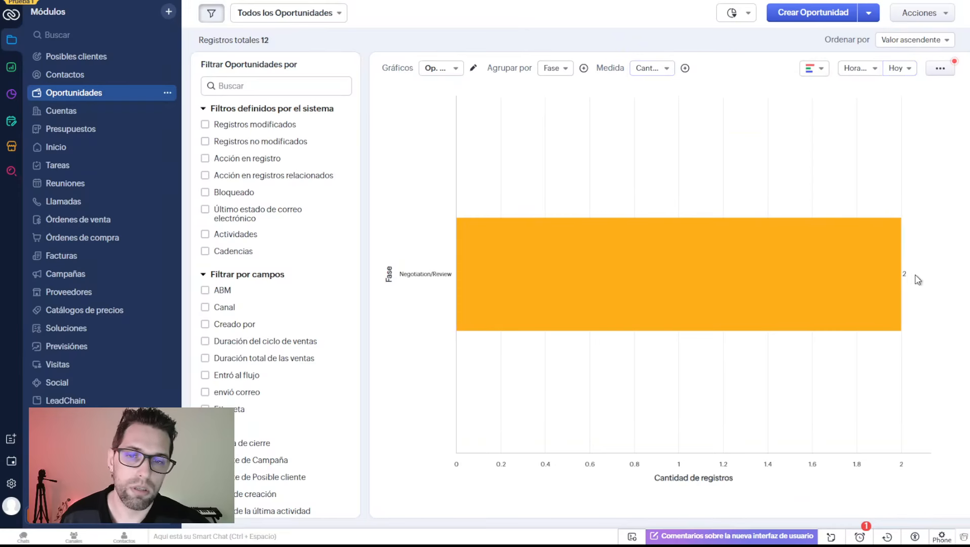
click(662, 268)
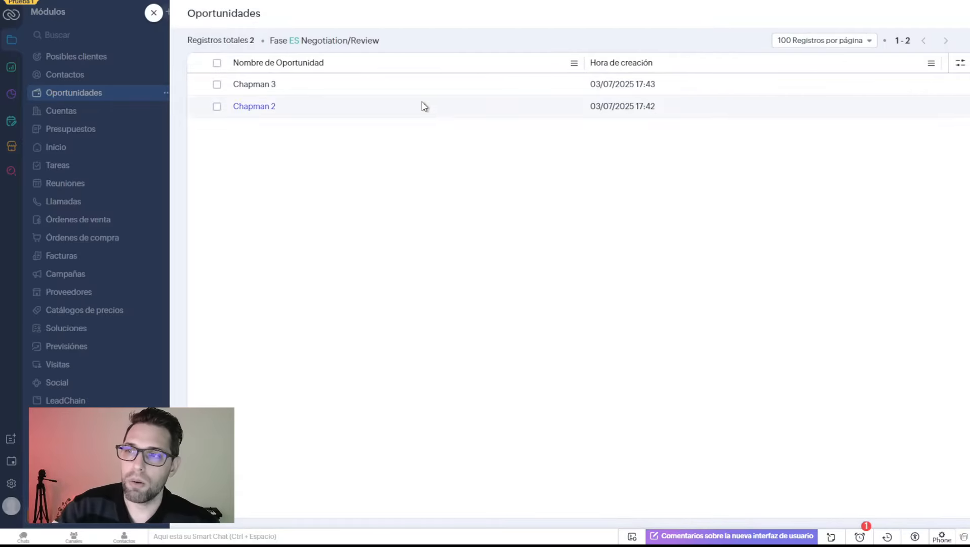
click(149, 13)
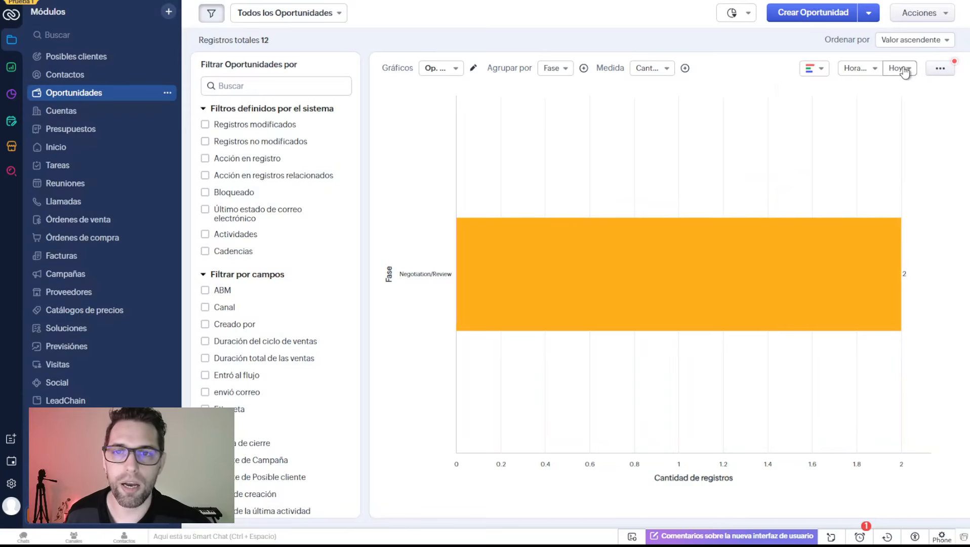
click(897, 68)
click(858, 120)
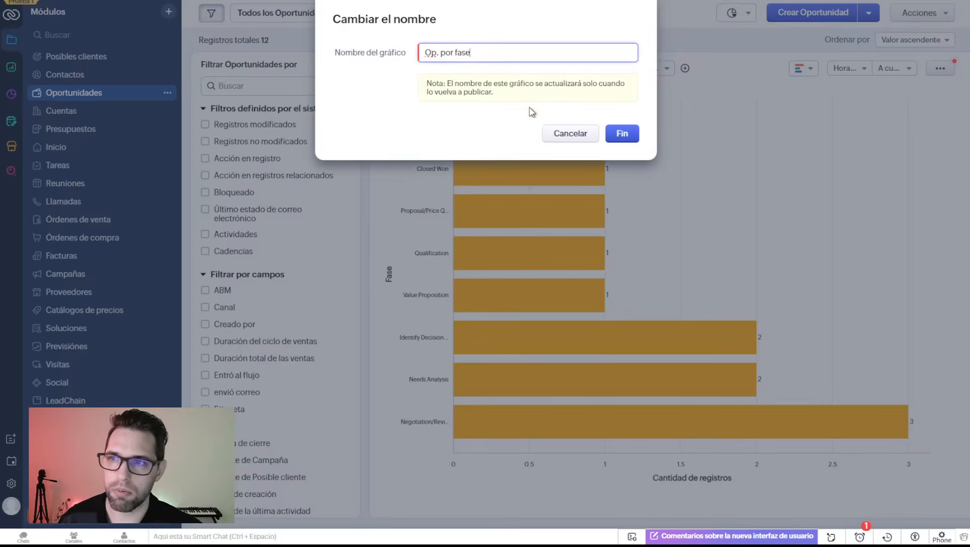
Step: Look at the published chart's rename dialog without changing the name and at the list of available charts
drag(498, 56, 392, 53)
click(504, 55)
mouse_move(471, 57)
mouse_down()
mouse_move(417, 68)
mouse_move(452, 54)
mouse_up()
click(555, 134)
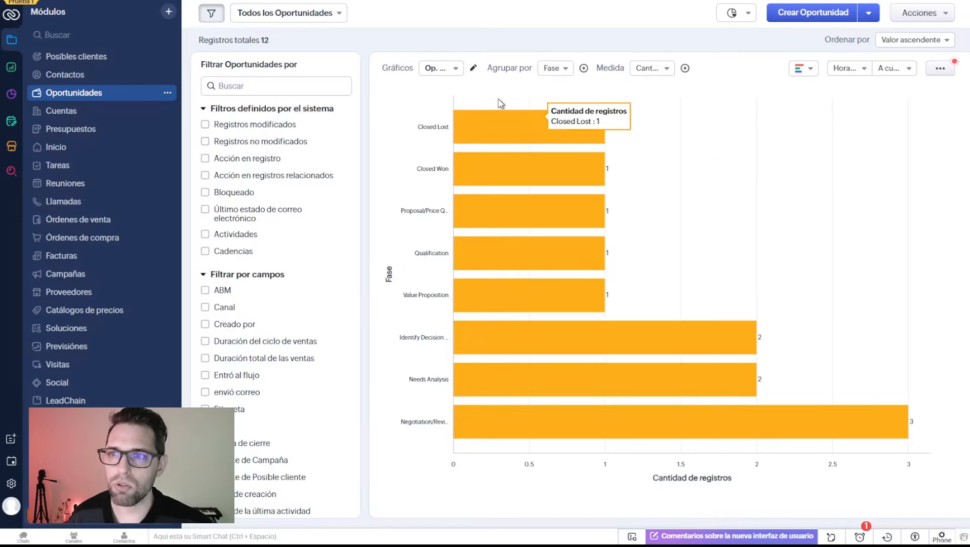
click(447, 71)
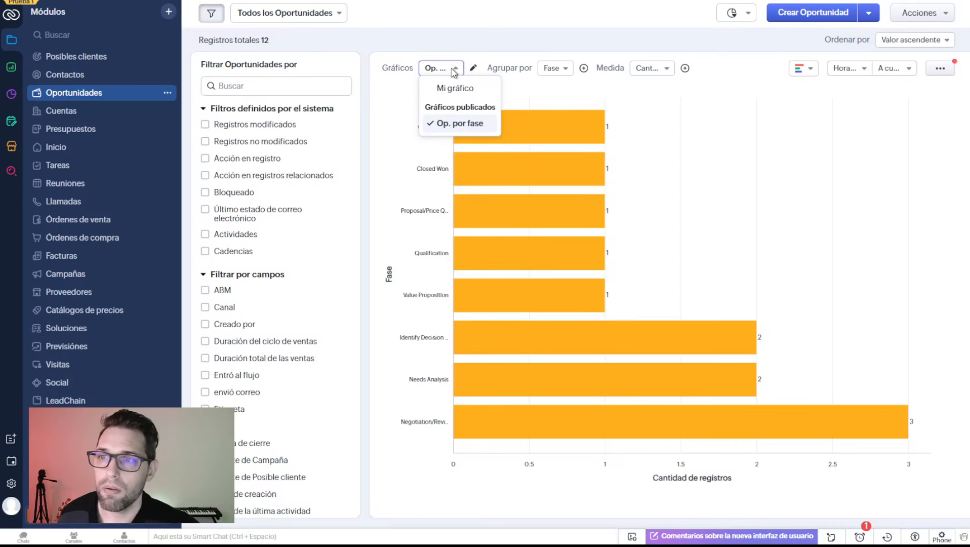
click(481, 48)
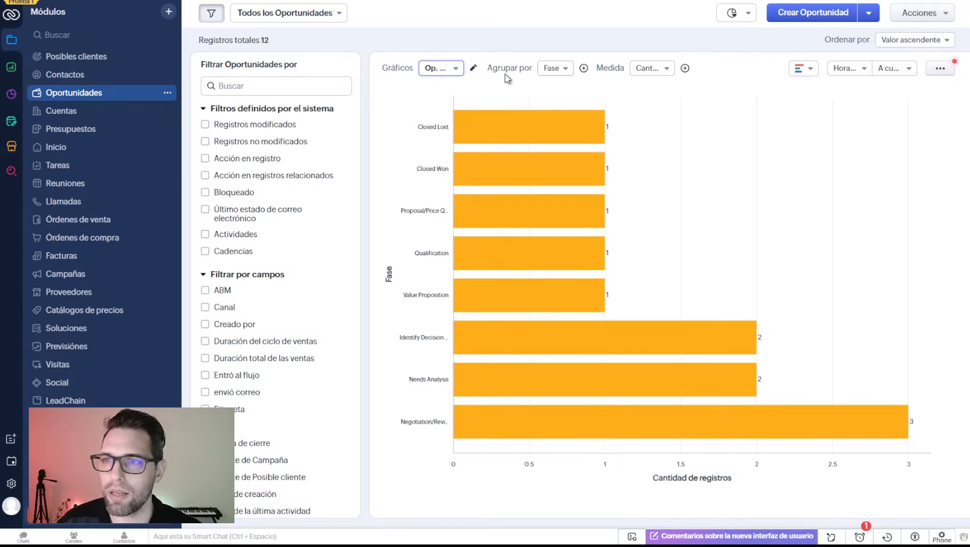
Step: Add Fecha de cierre, Por día, as a second grouping of the chart
drag(498, 69, 516, 69)
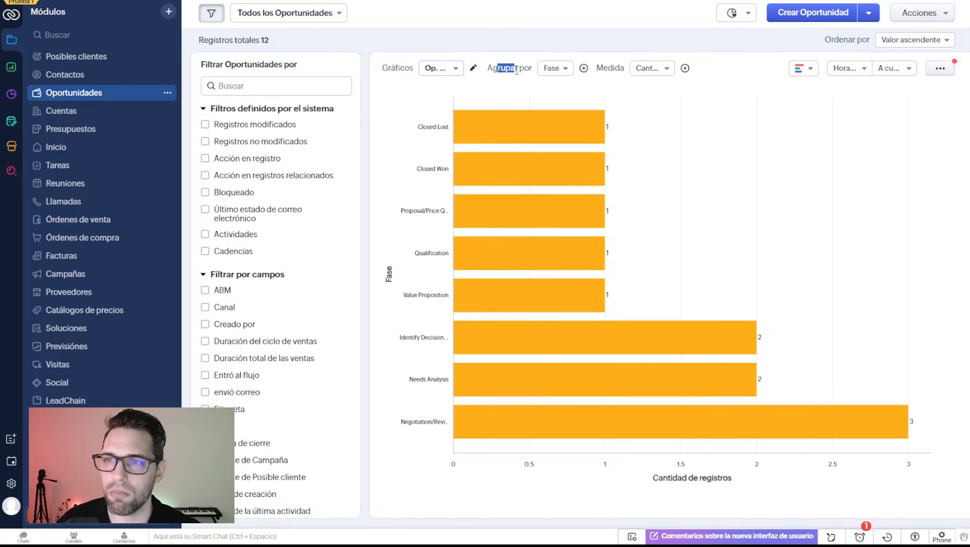
click(584, 69)
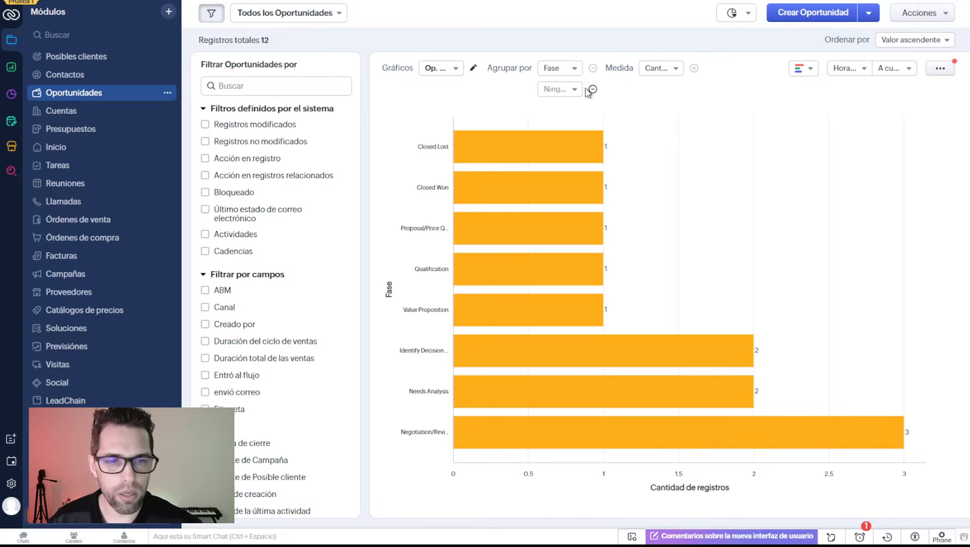
click(572, 89)
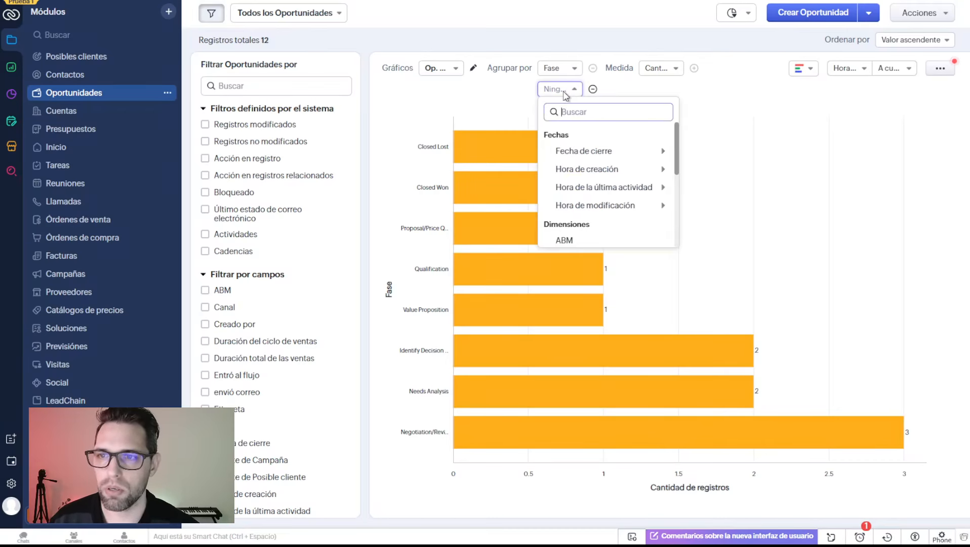
mouse_move(609, 150)
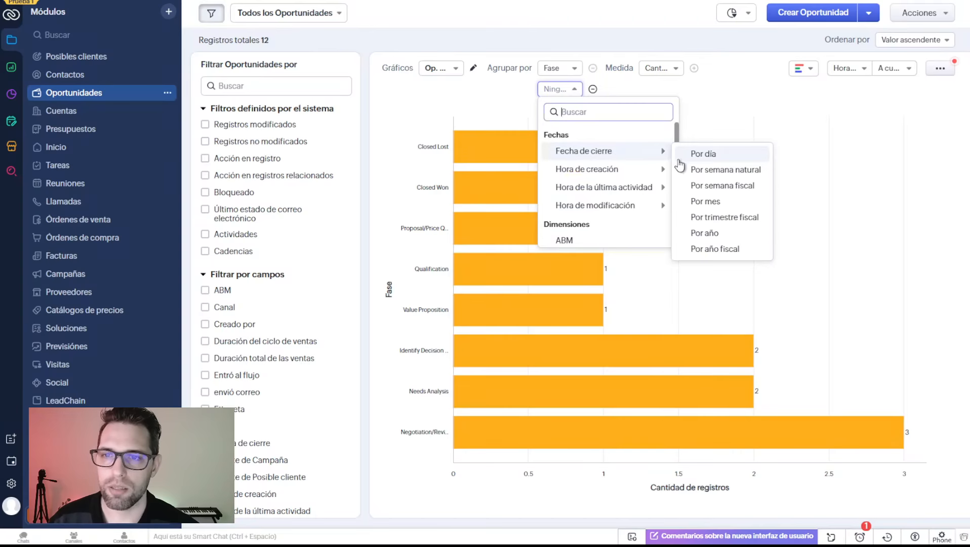
click(694, 157)
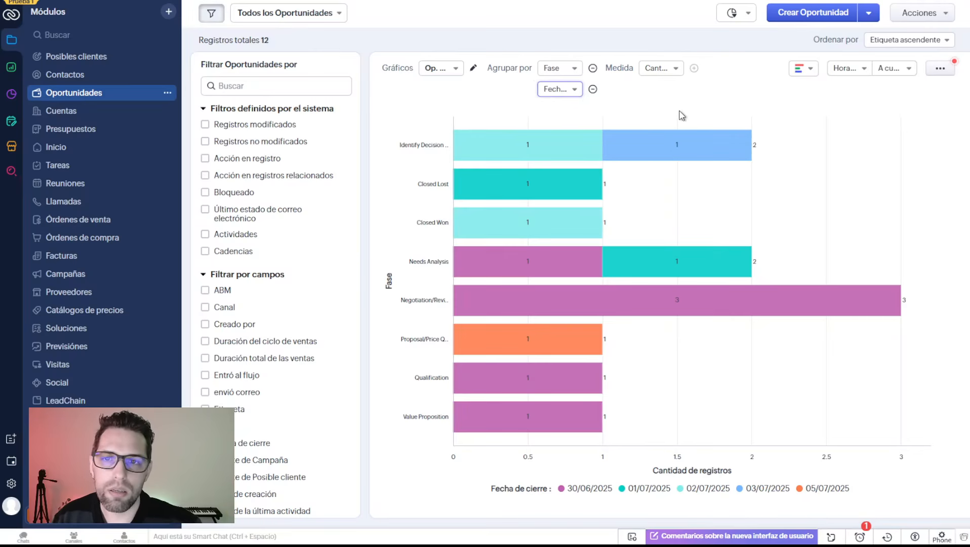
Step: Examine which chart types are available with two groupings and inspect the stacked bars
click(801, 68)
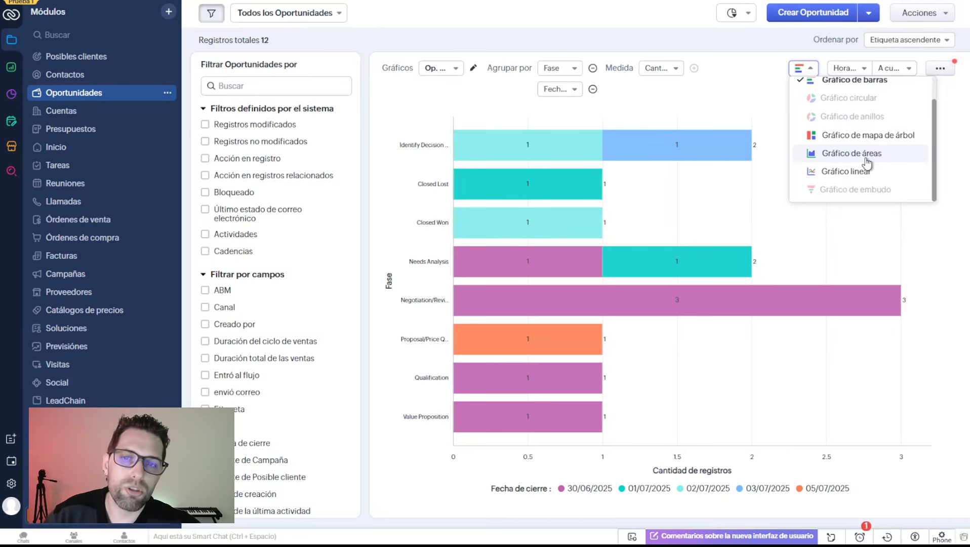
scroll(862, 161, up, 1)
scroll(863, 162, down, 2)
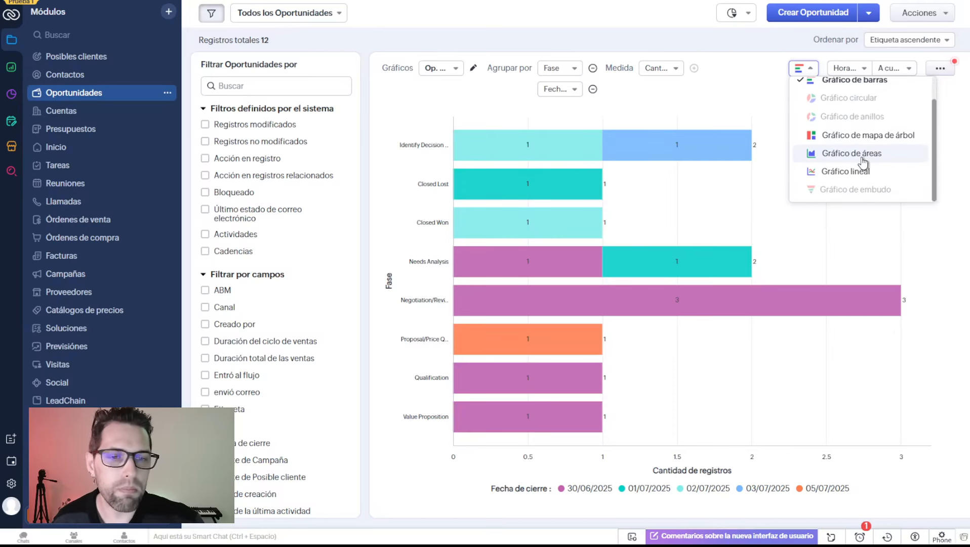
scroll(863, 161, up, 1)
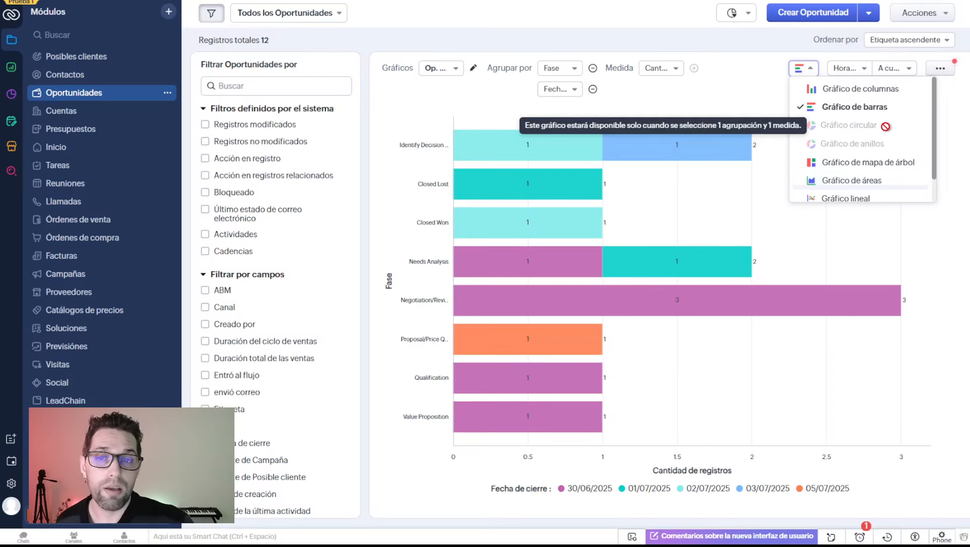
scroll(872, 144, down, 1)
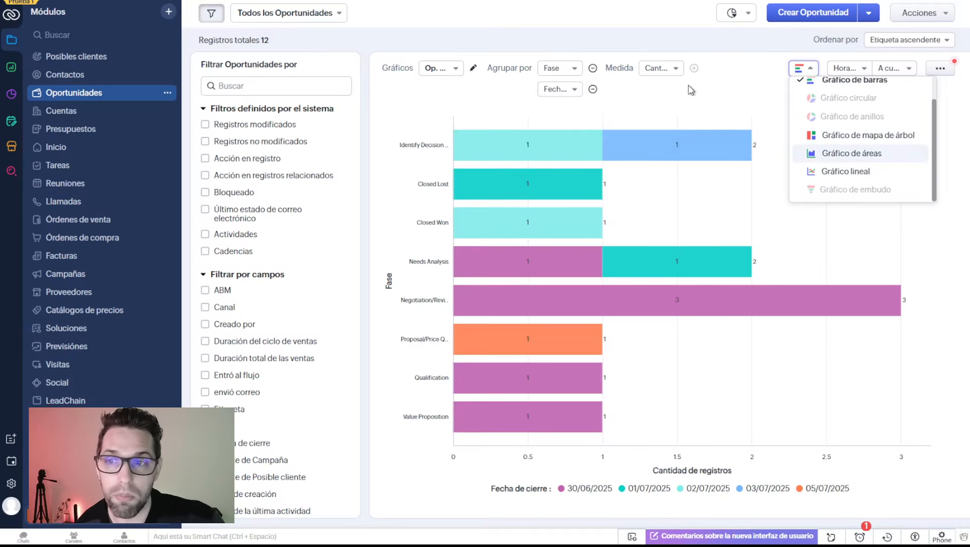
click(704, 93)
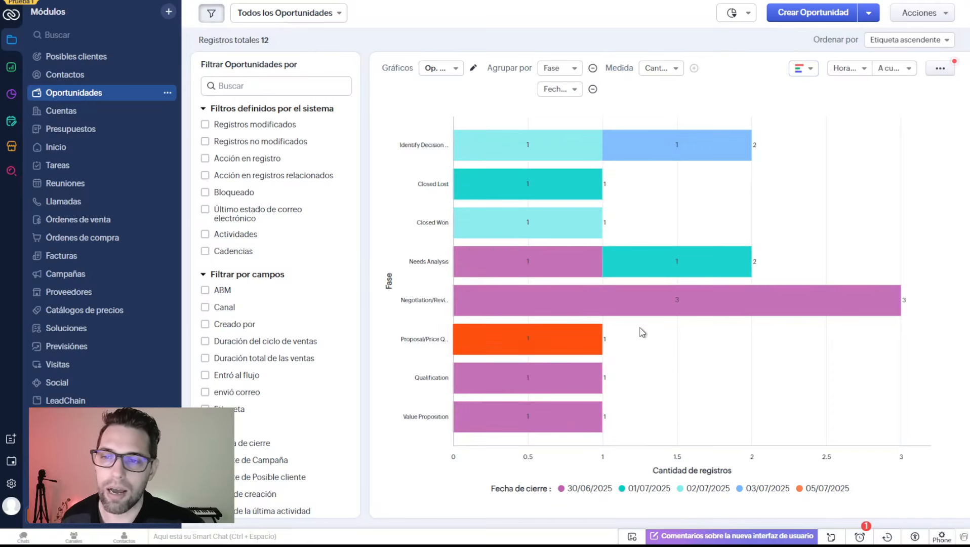
mouse_move(718, 305)
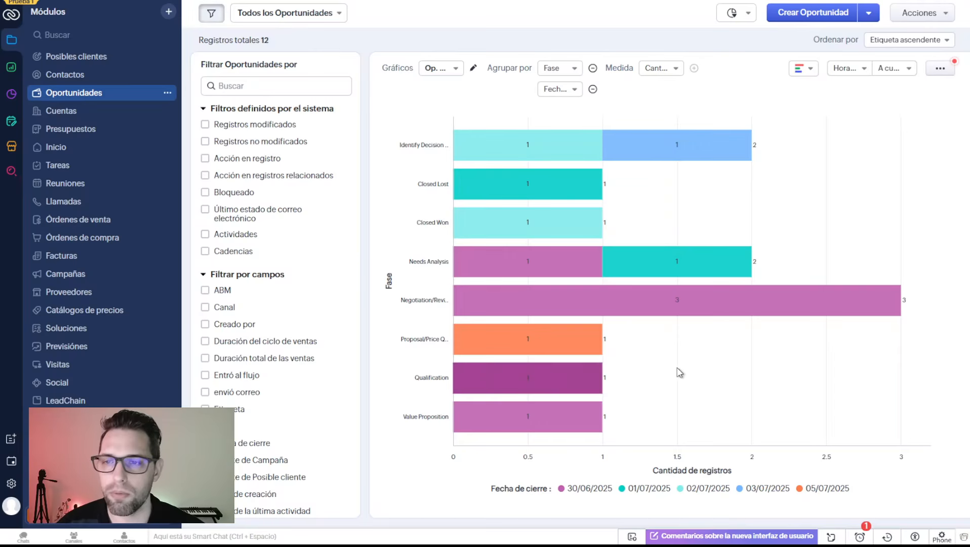
Step: Remove the Fecha de cierre grouping and add Suma de Importe as the chart's second measure
click(592, 89)
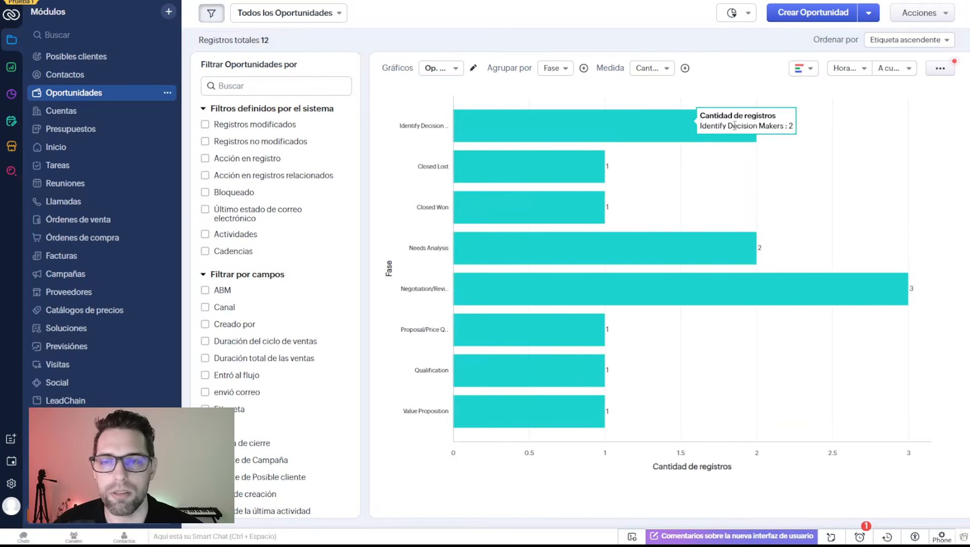
drag(602, 68, 618, 63)
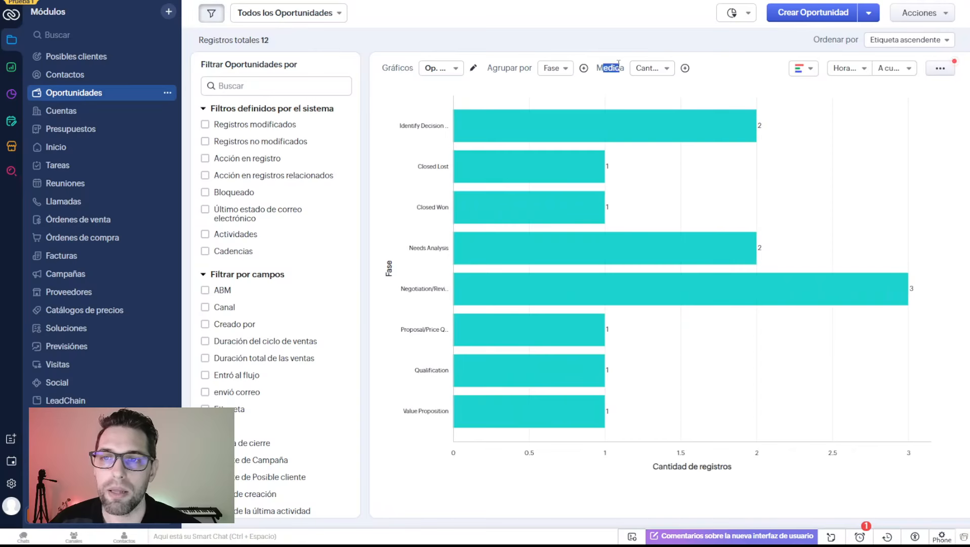
click(684, 69)
click(655, 94)
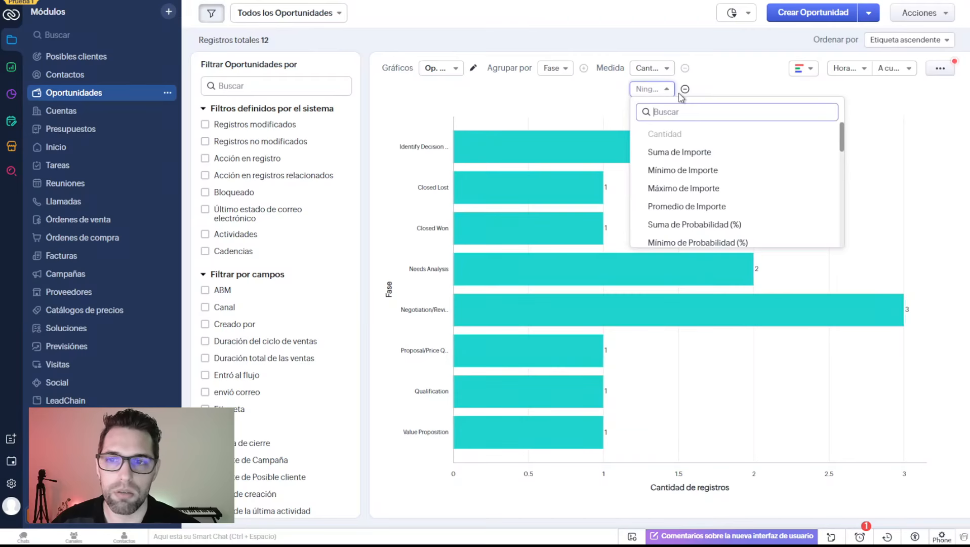
click(710, 153)
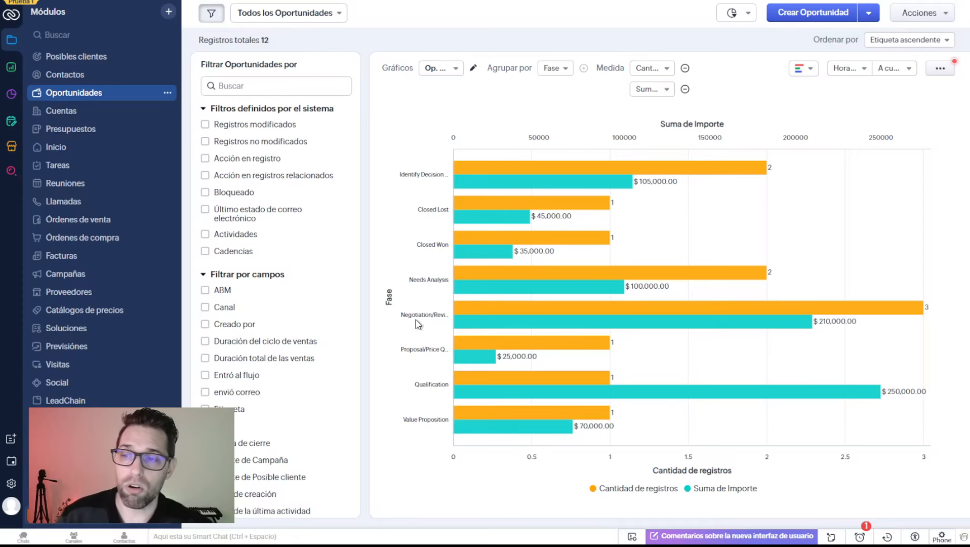
Step: Compare the two Negotiation/Review bars and look through the other views offered for the opportunities
mouse_move(818, 304)
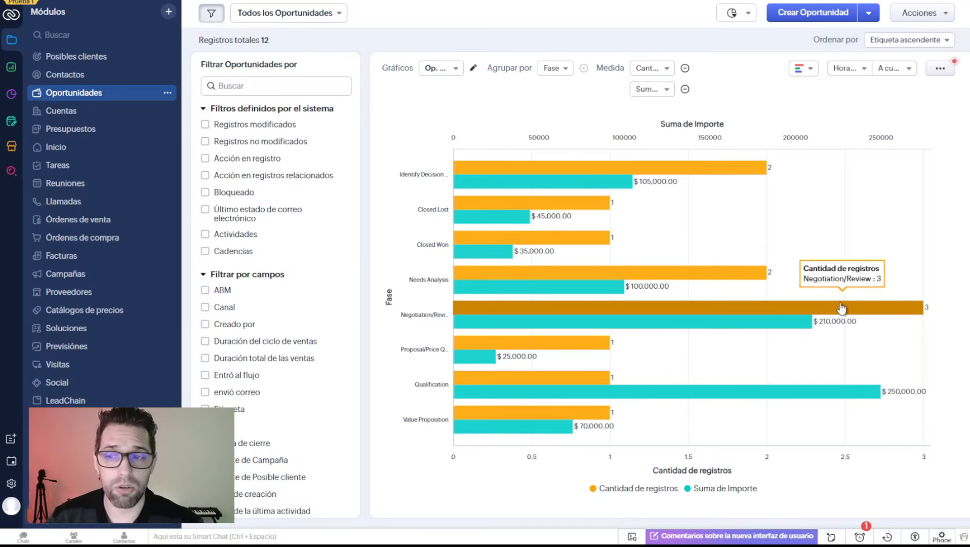
mouse_move(798, 324)
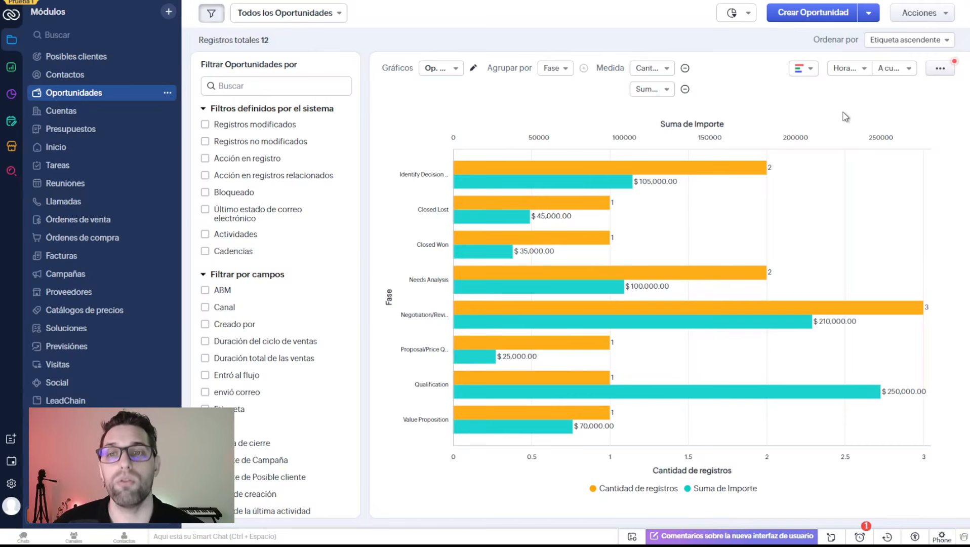
click(736, 13)
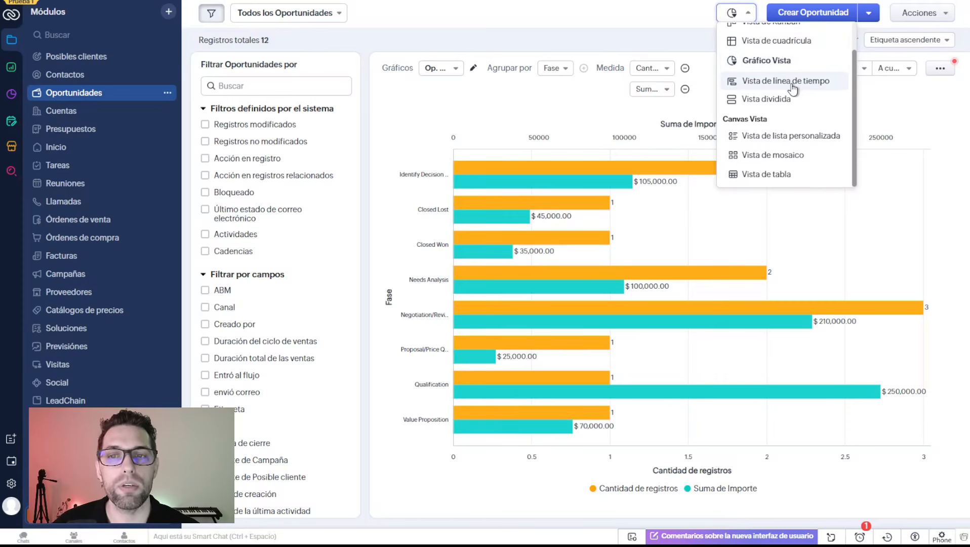
click(668, 32)
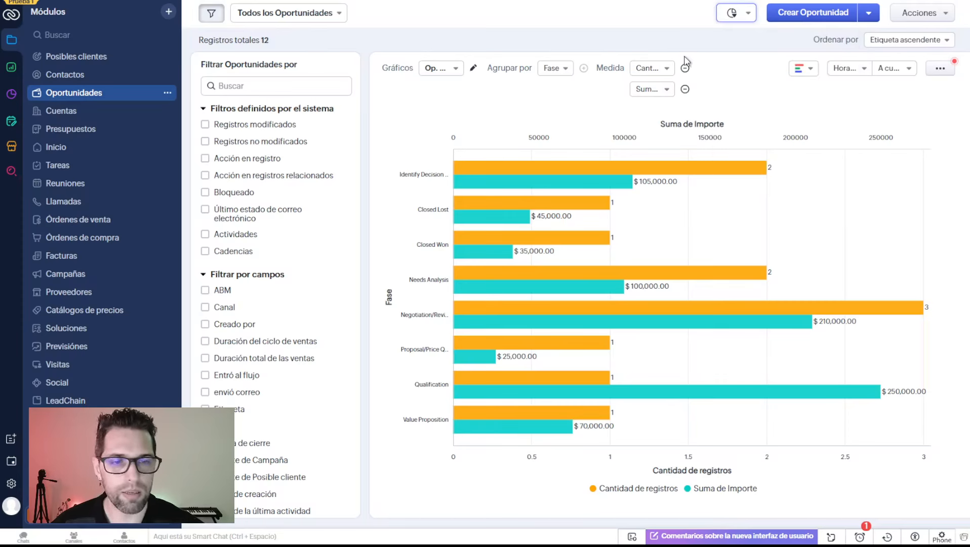